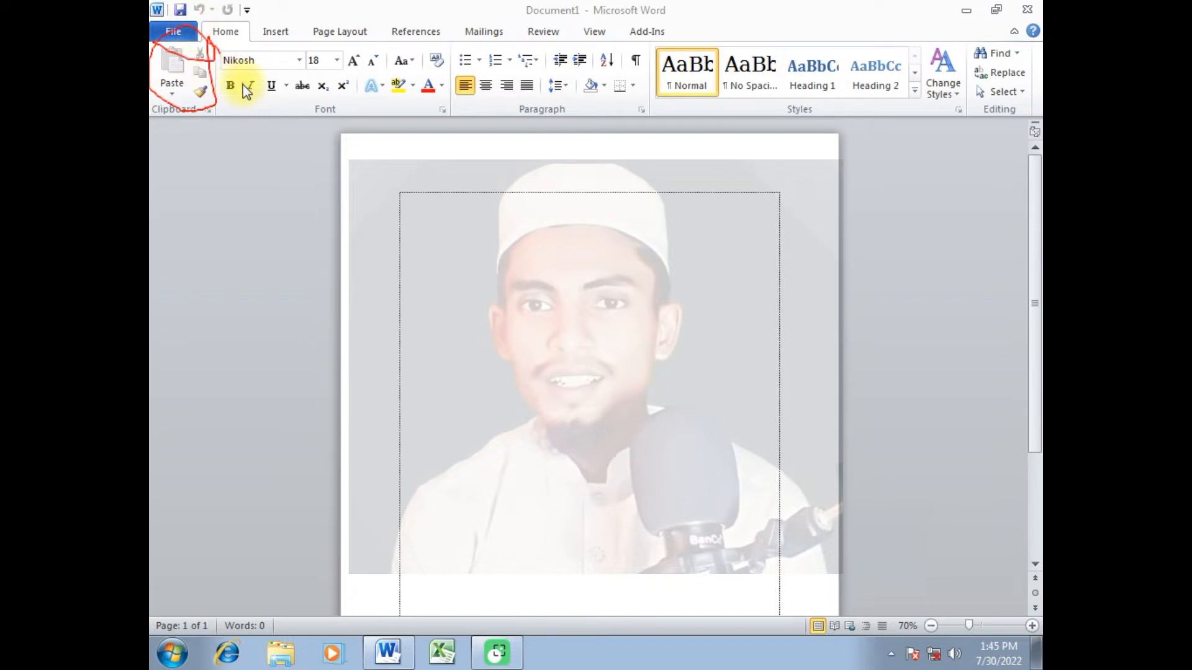
left_click_drag(219, 41, 233, 120)
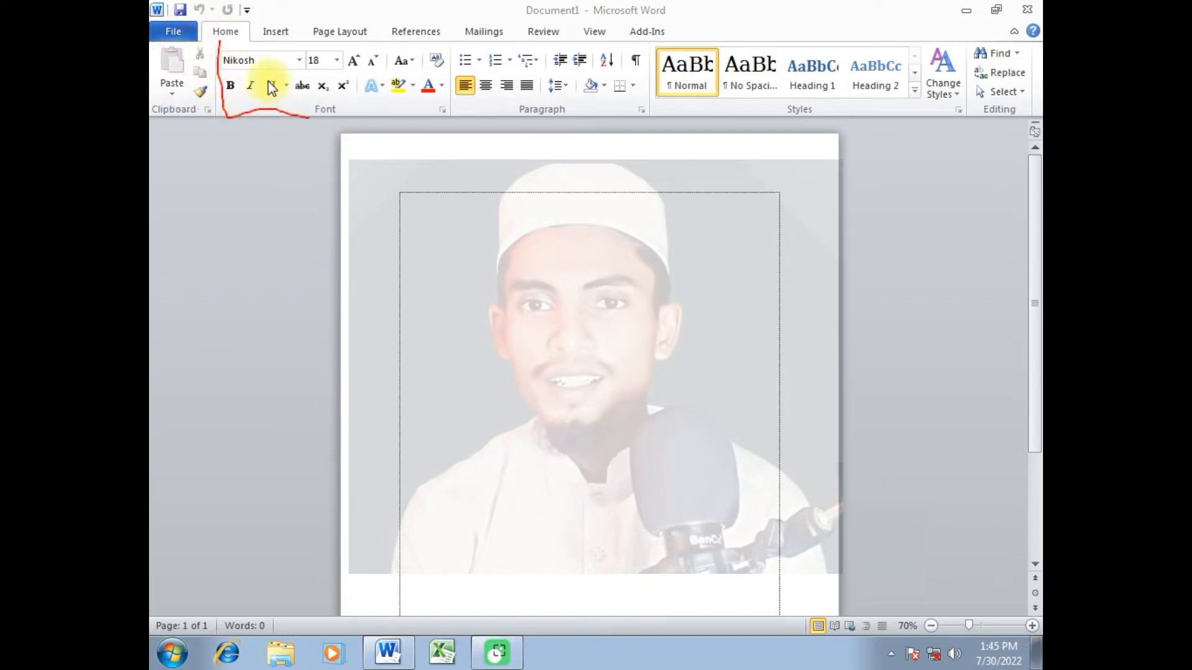
left_click_drag(220, 40, 310, 49)
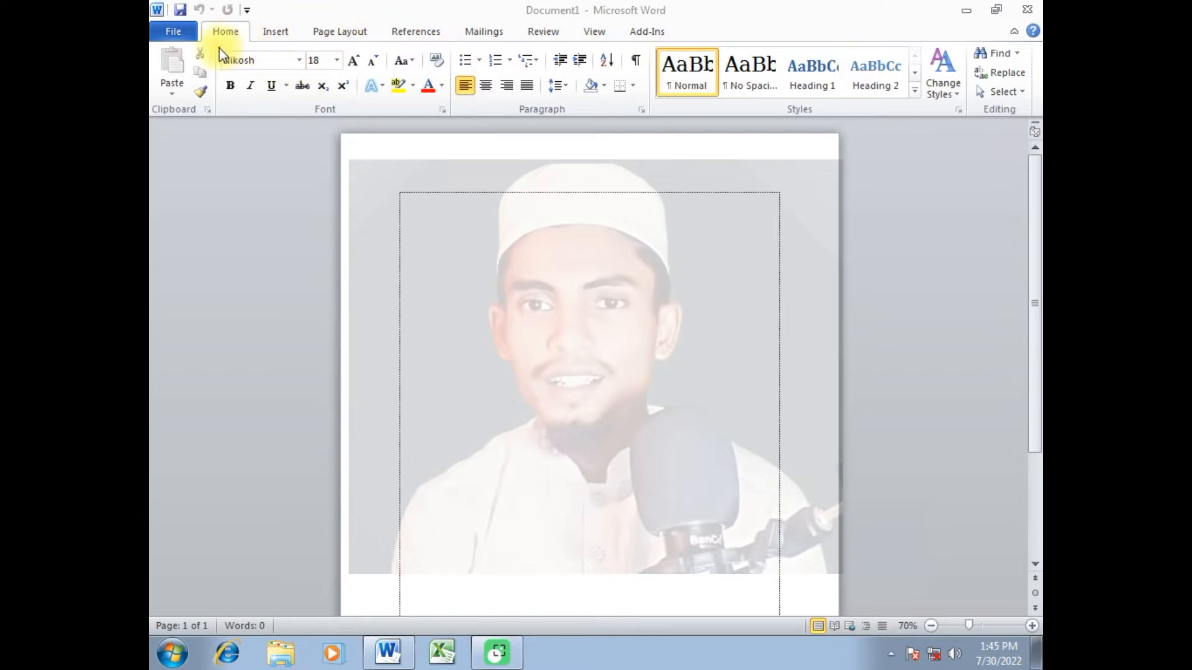
mouse_move(224, 67)
left_mouse_down()
mouse_move(273, 86)
mouse_move(324, 85)
left_mouse_up()
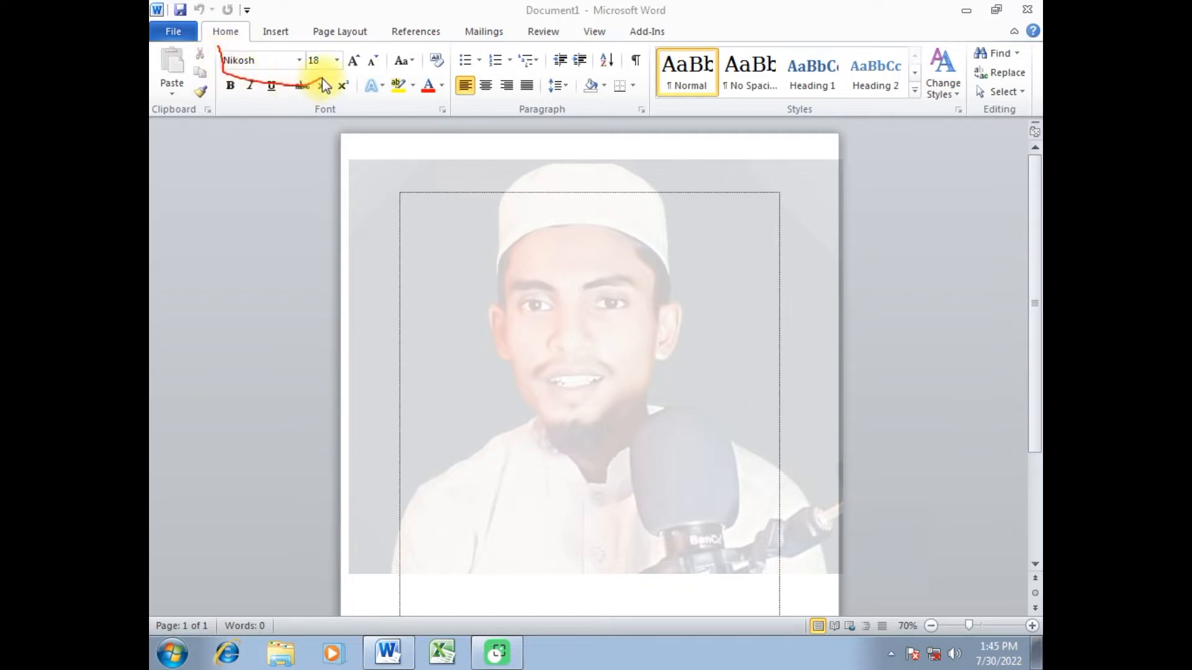
left_click_drag(338, 43, 239, 51)
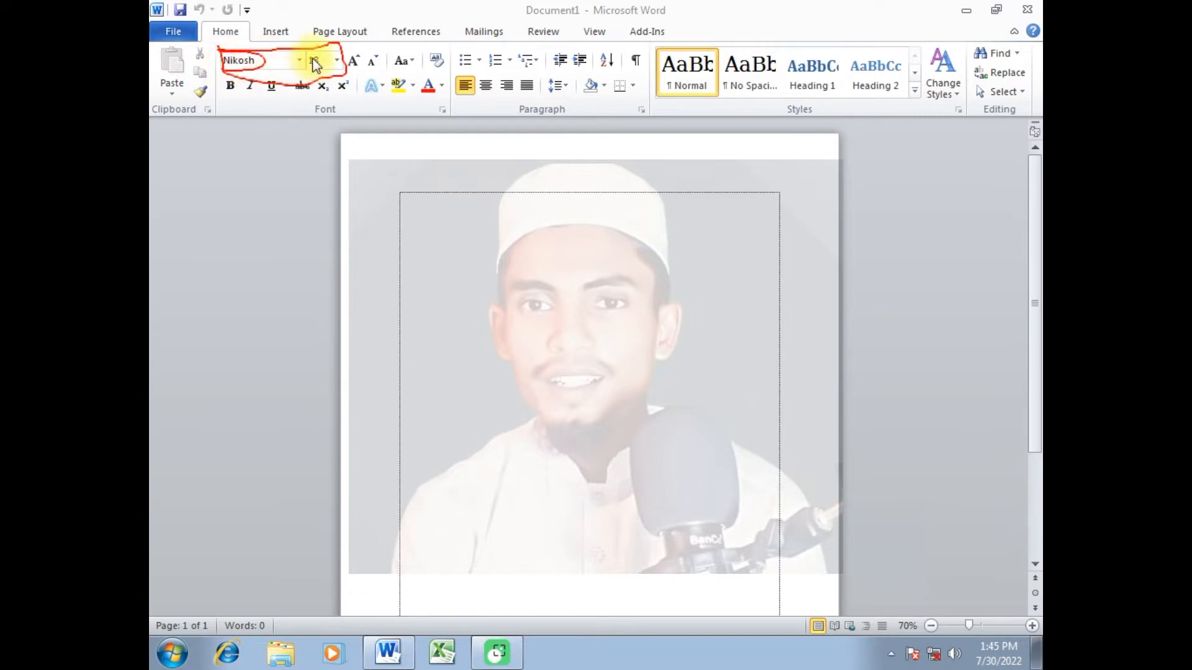
mouse_move(309, 50)
left_mouse_down()
mouse_move(310, 69)
mouse_move(337, 80)
mouse_move(310, 52)
left_mouse_up()
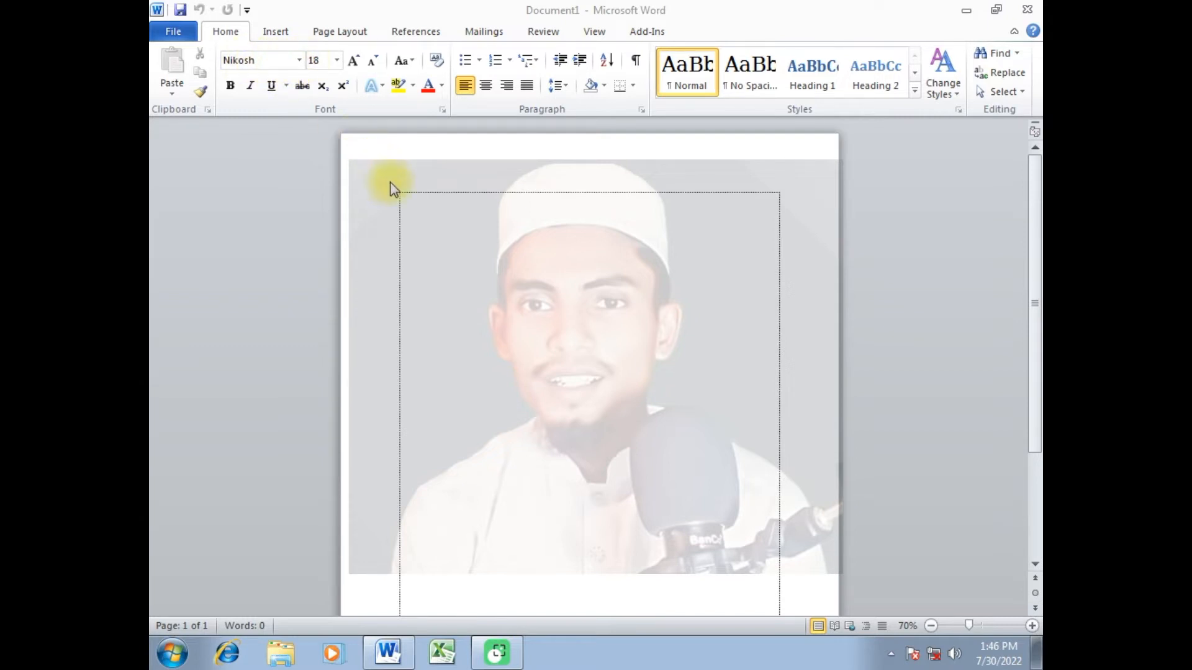
Enter the sentence "আমার সোনার বাংলা আমি তোমায় ভালোবাসি।" at the start of the blank document
left_click(406, 195)
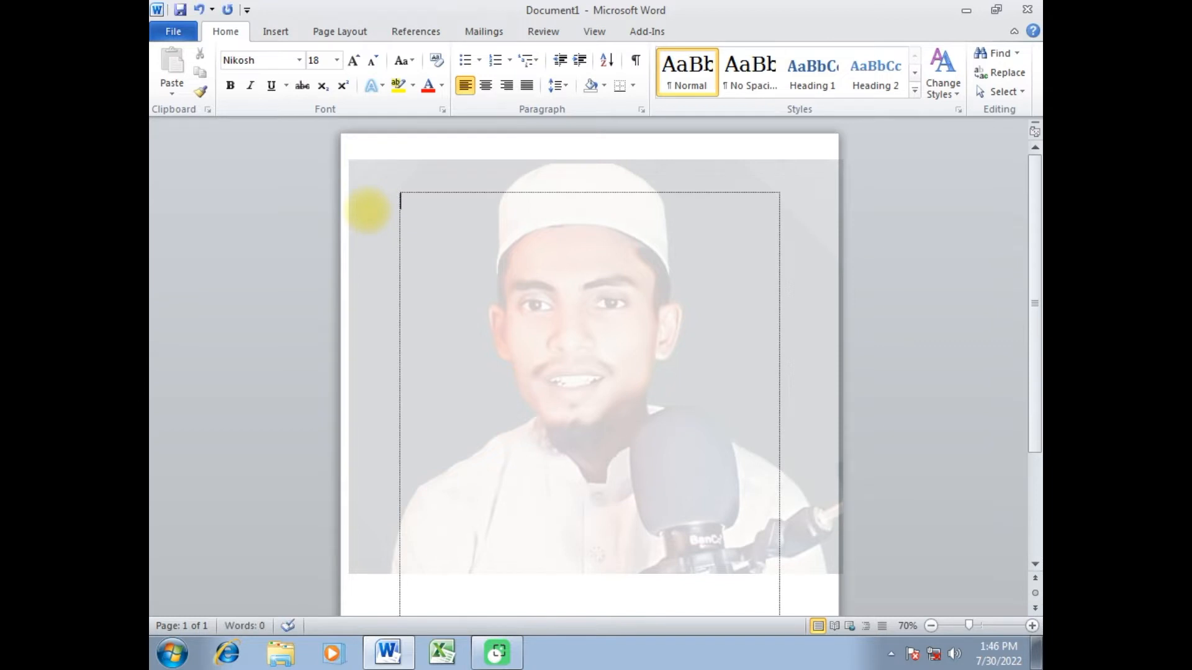
type("আমার সোনা")
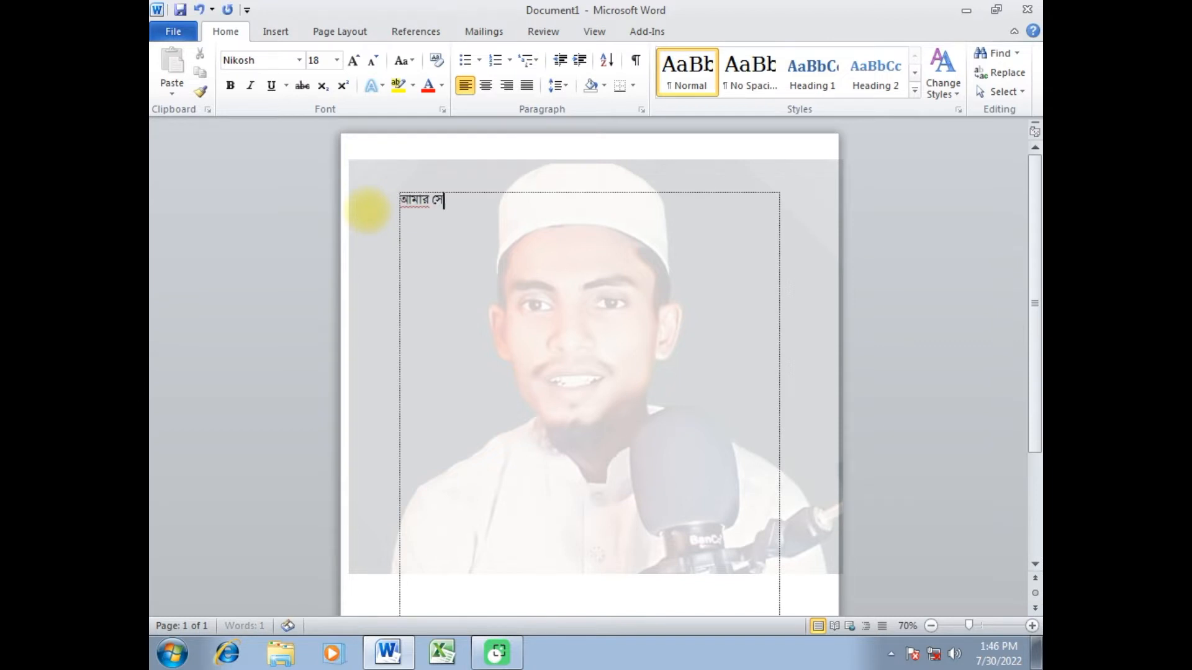
type("র বাংলা")
type(" আমি তোম")
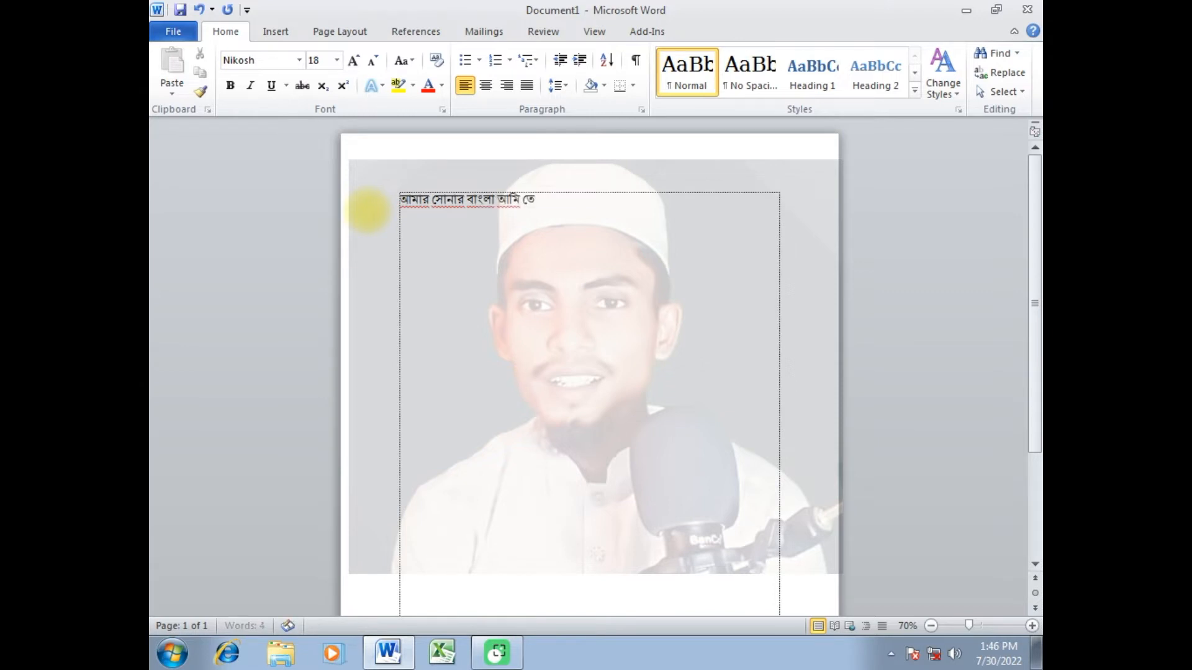
type("ায় ভজালোবানি")
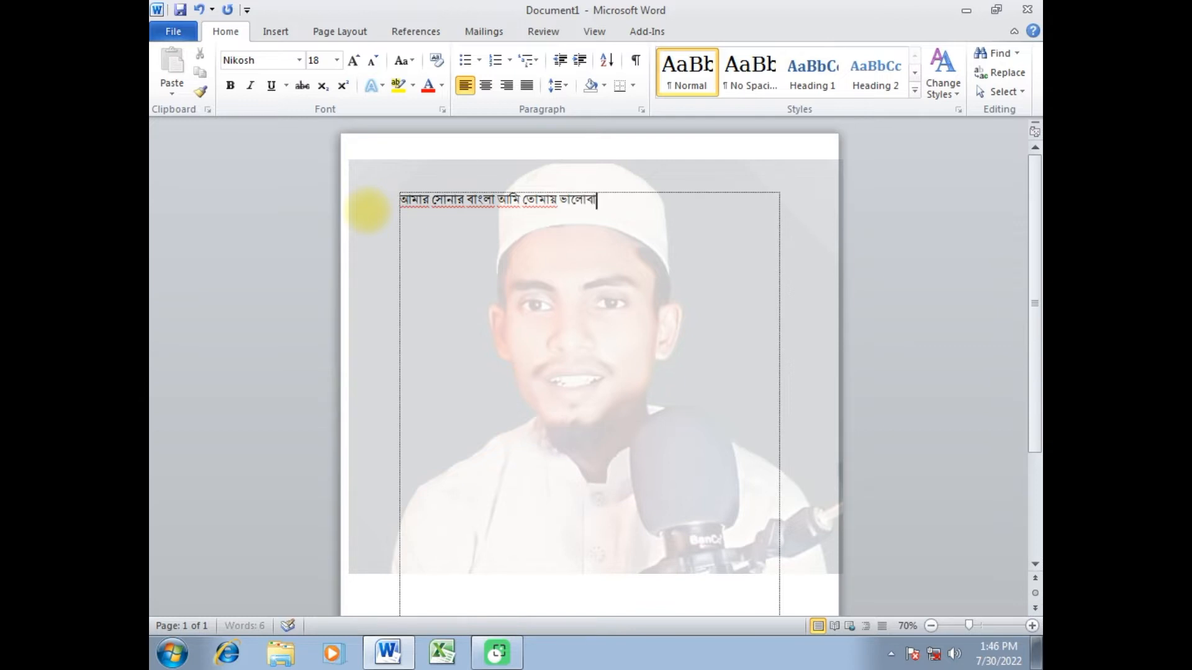
key("BackSpace")
key("BackSpace")
type("সি।")
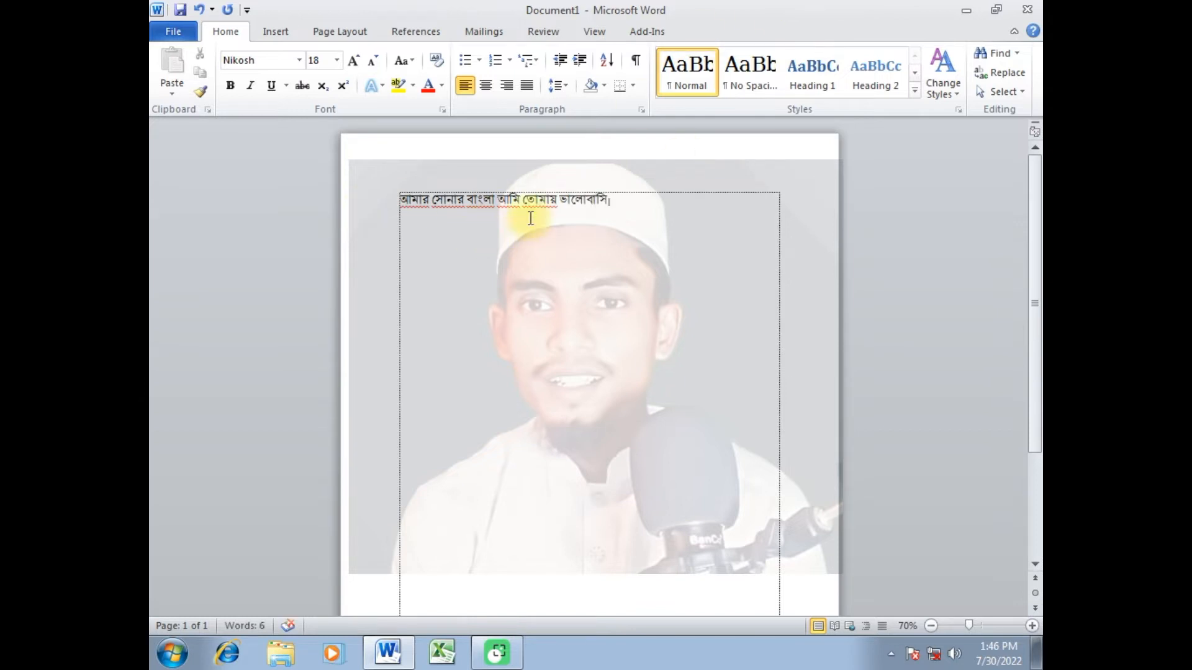
Apply the Algerian font to the whole Bengali sentence
left_click_drag(622, 207, 405, 215)
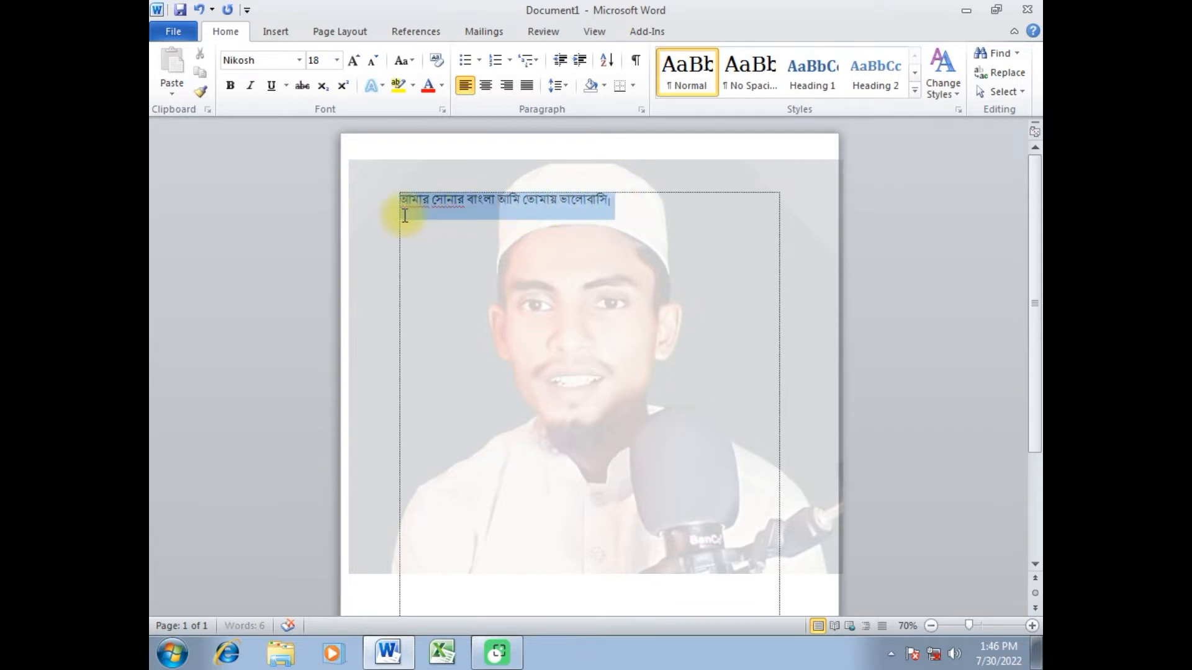
left_click(301, 61)
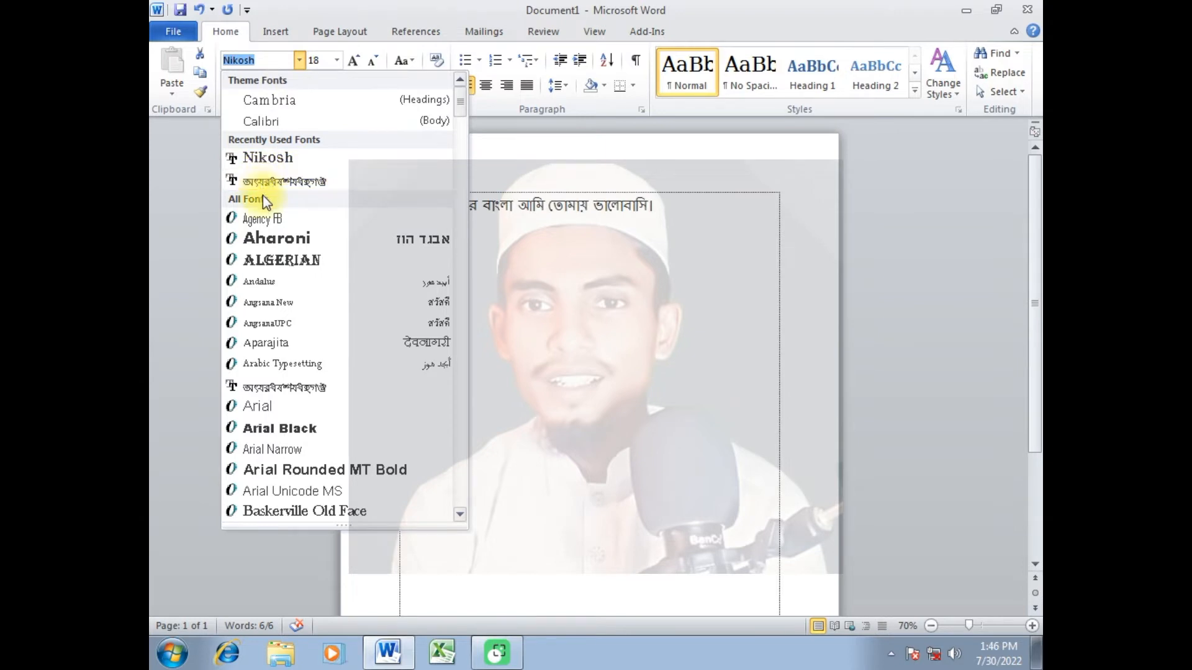
left_click(280, 262)
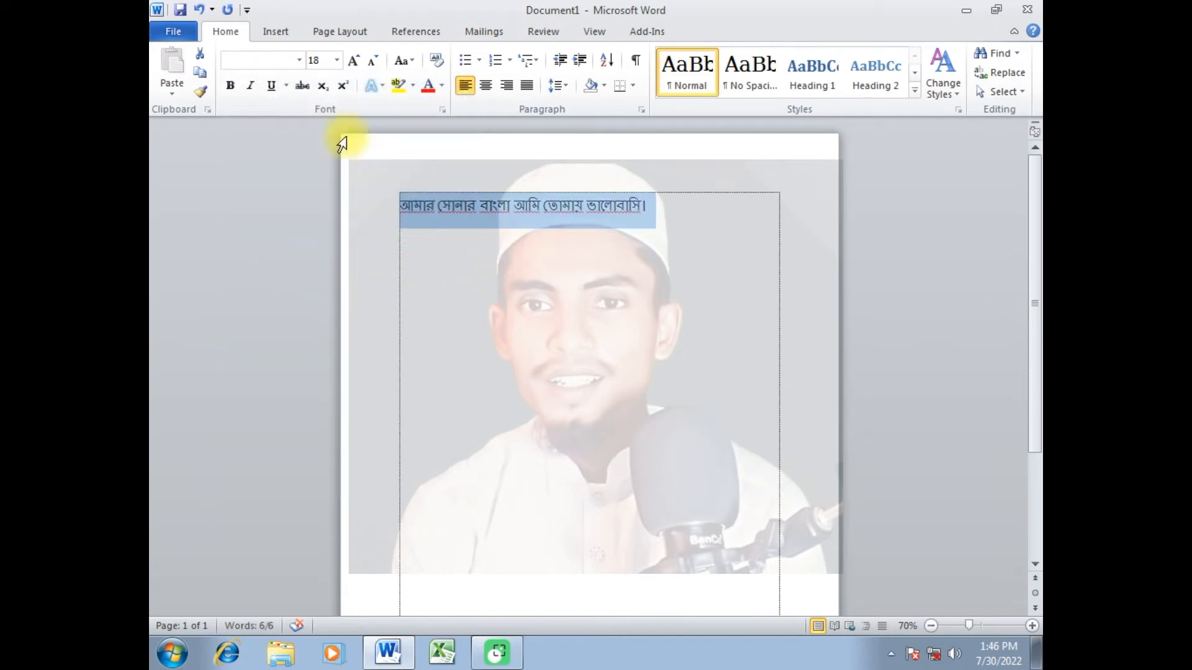
Set the font of the whole Bengali sentence to Nikosh and deselect it
left_click(399, 208)
left_click_drag(399, 207, 617, 226)
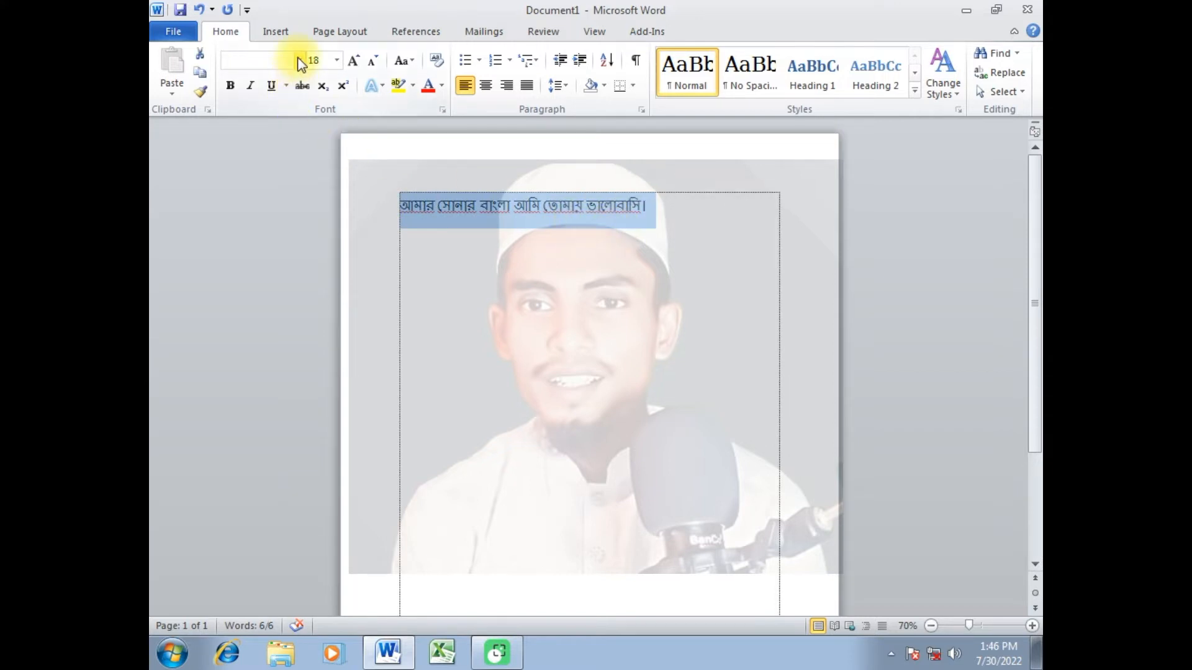
left_click(298, 60)
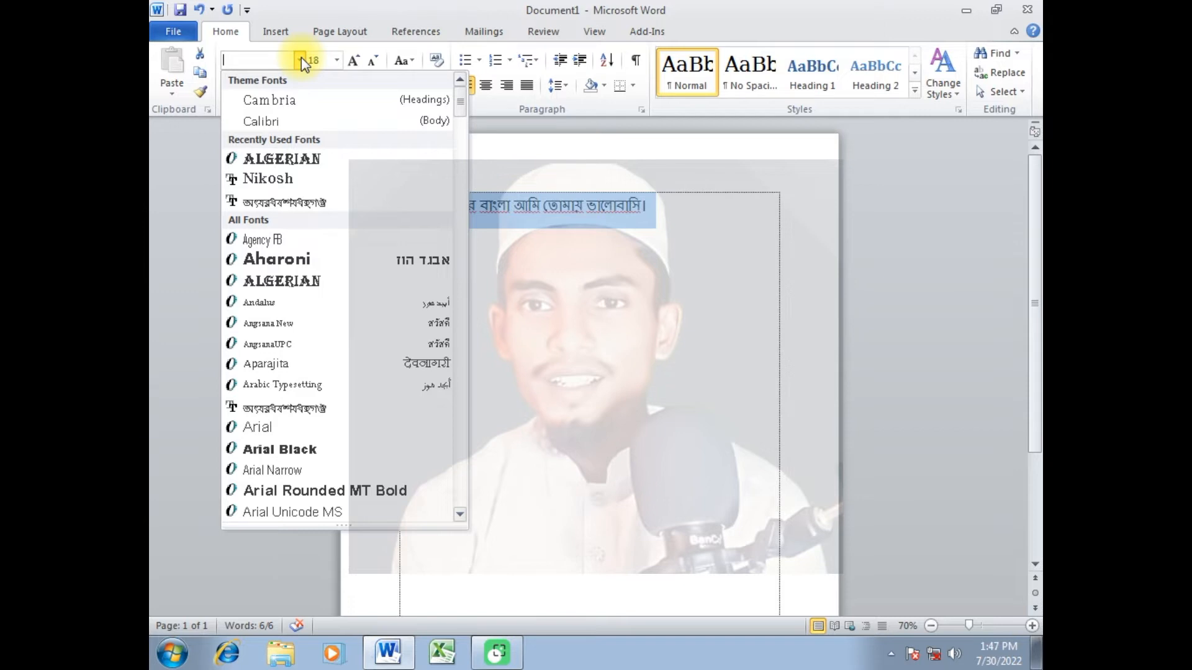
left_click(269, 179)
left_click(541, 261)
left_click_drag(632, 205, 412, 200)
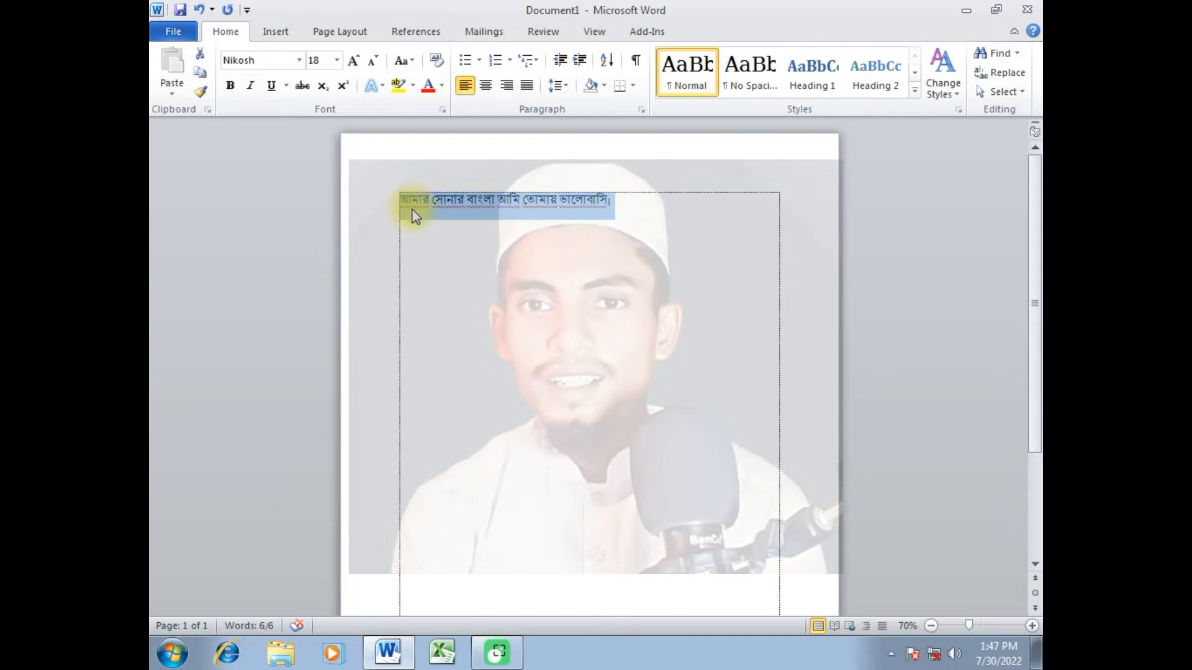
left_click(405, 202)
left_click_drag(404, 202, 590, 207)
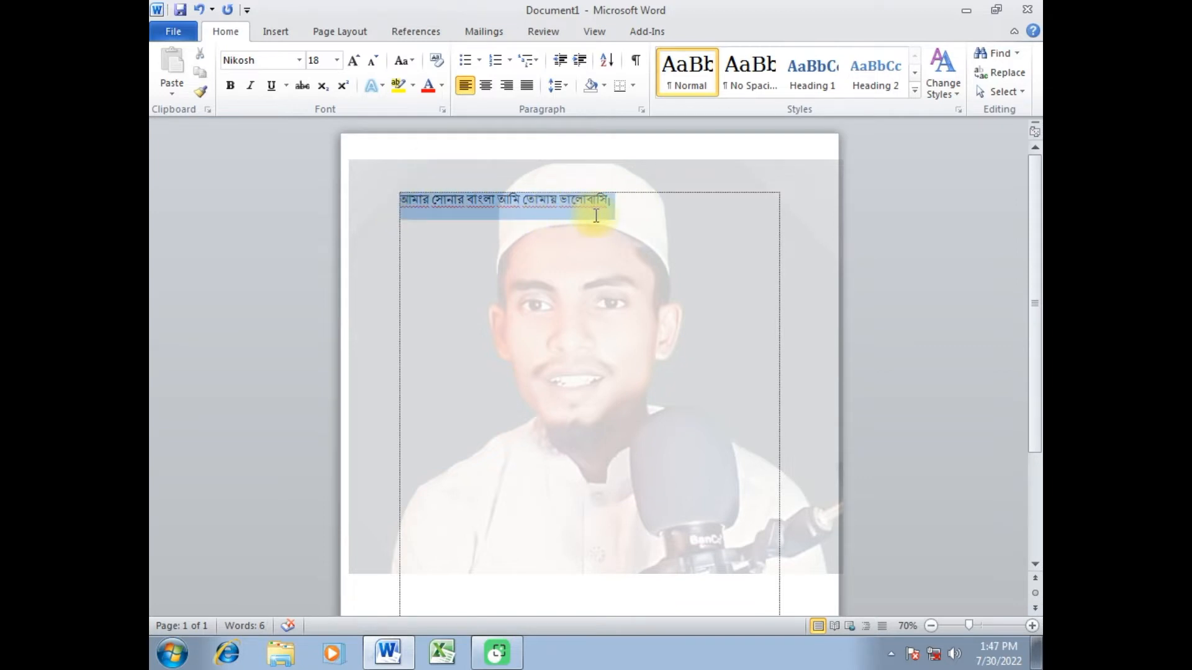
left_click(601, 258)
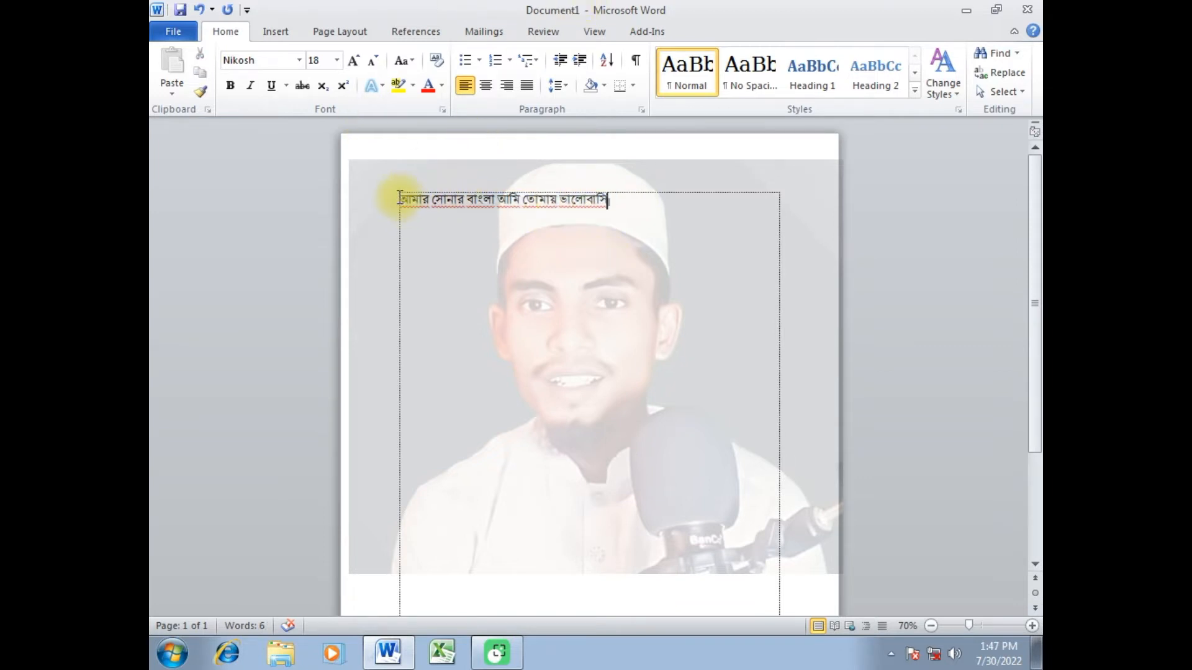
left_click_drag(397, 197, 630, 192)
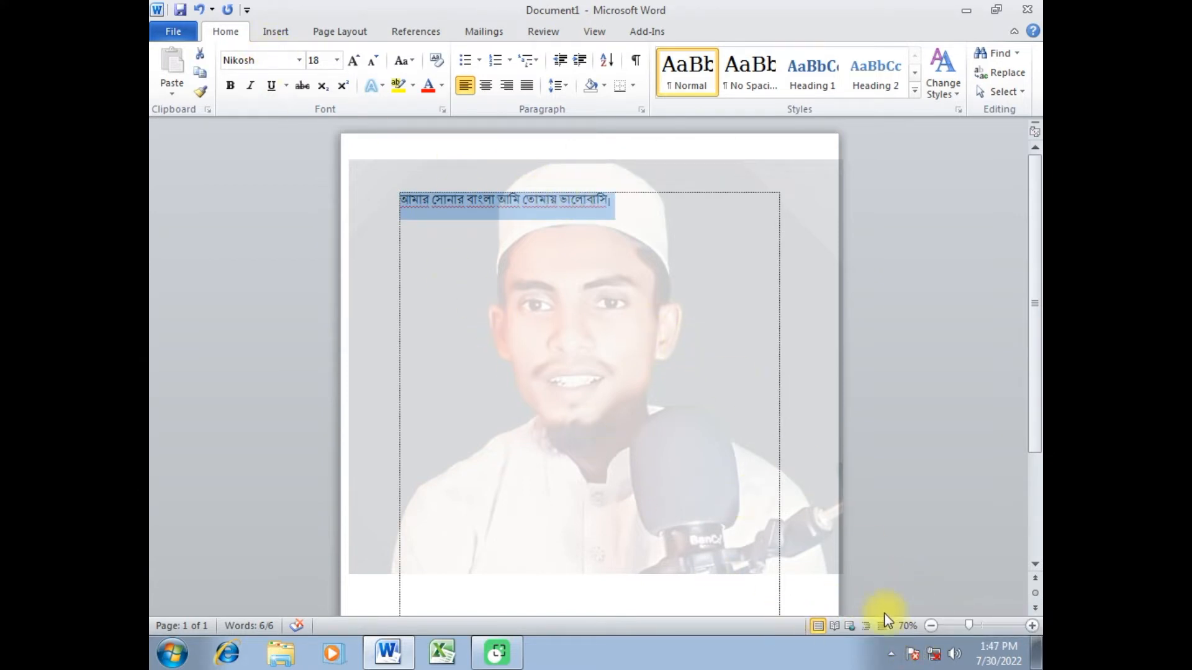
left_click(868, 619)
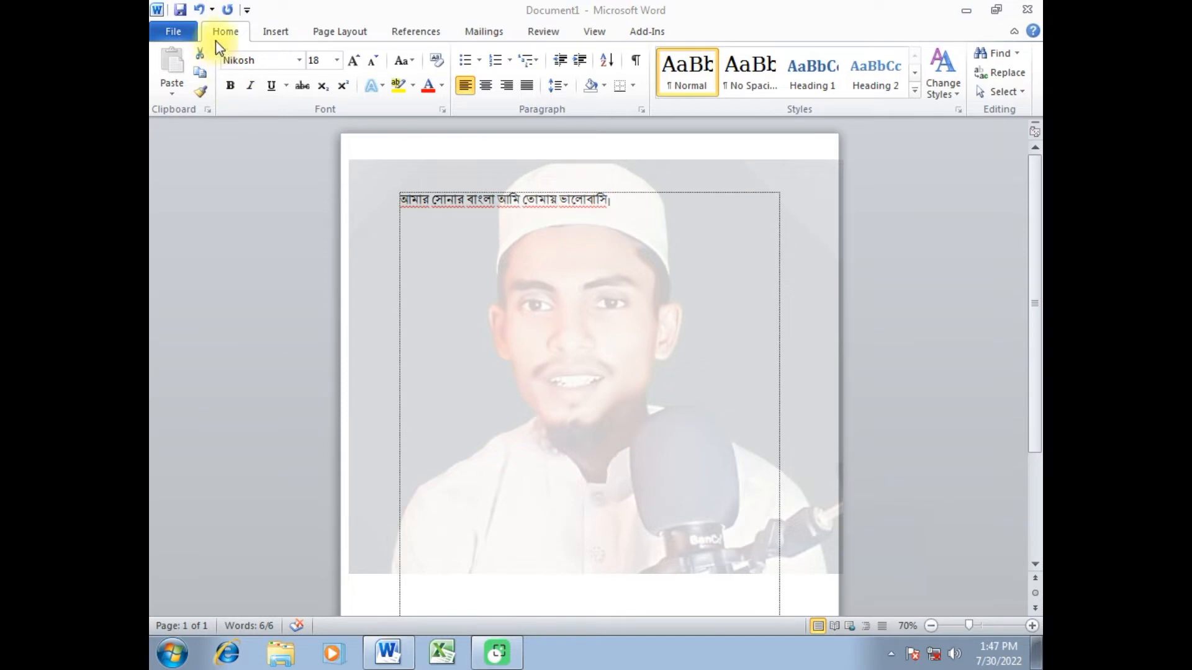
left_click_drag(311, 65, 288, 76)
key("ctrl+a")
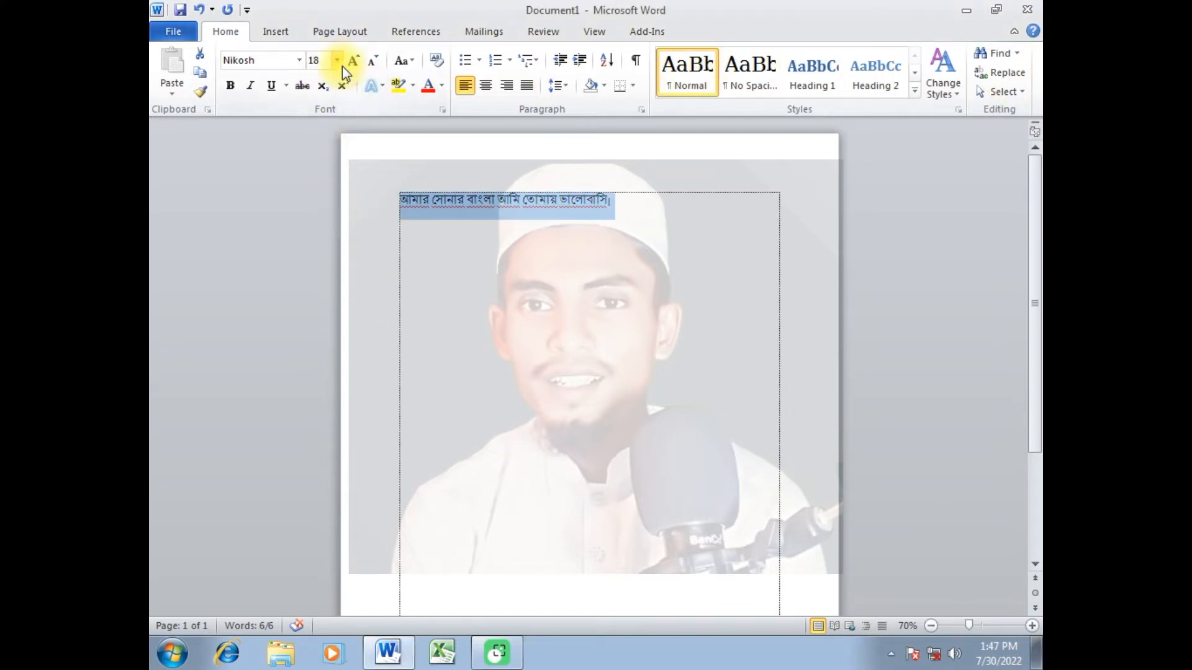
left_click(337, 61)
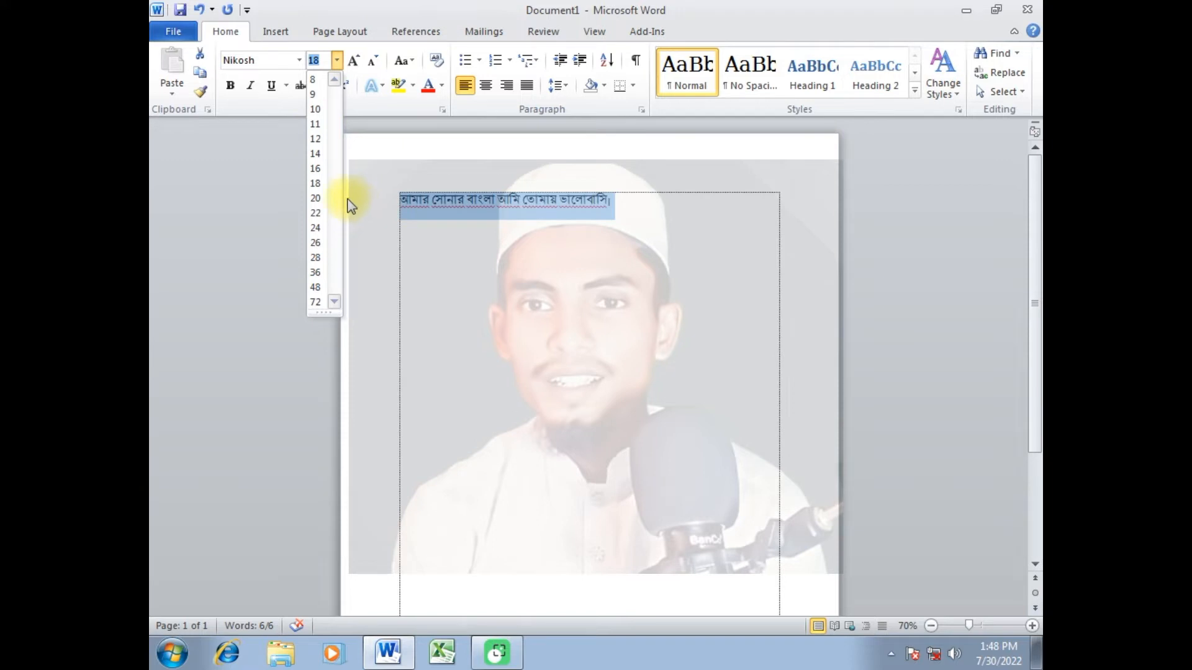
left_click(431, 266)
left_click(570, 205)
left_click_drag(400, 200, 573, 265)
left_click_drag(613, 205, 397, 203)
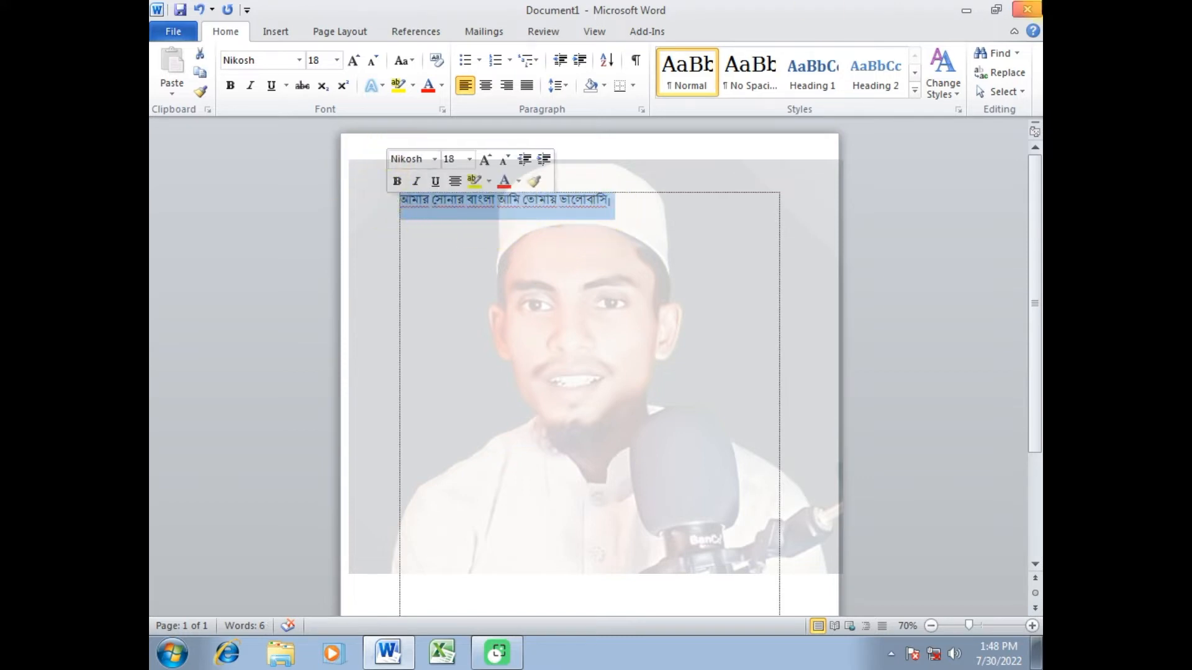
left_click(557, 234)
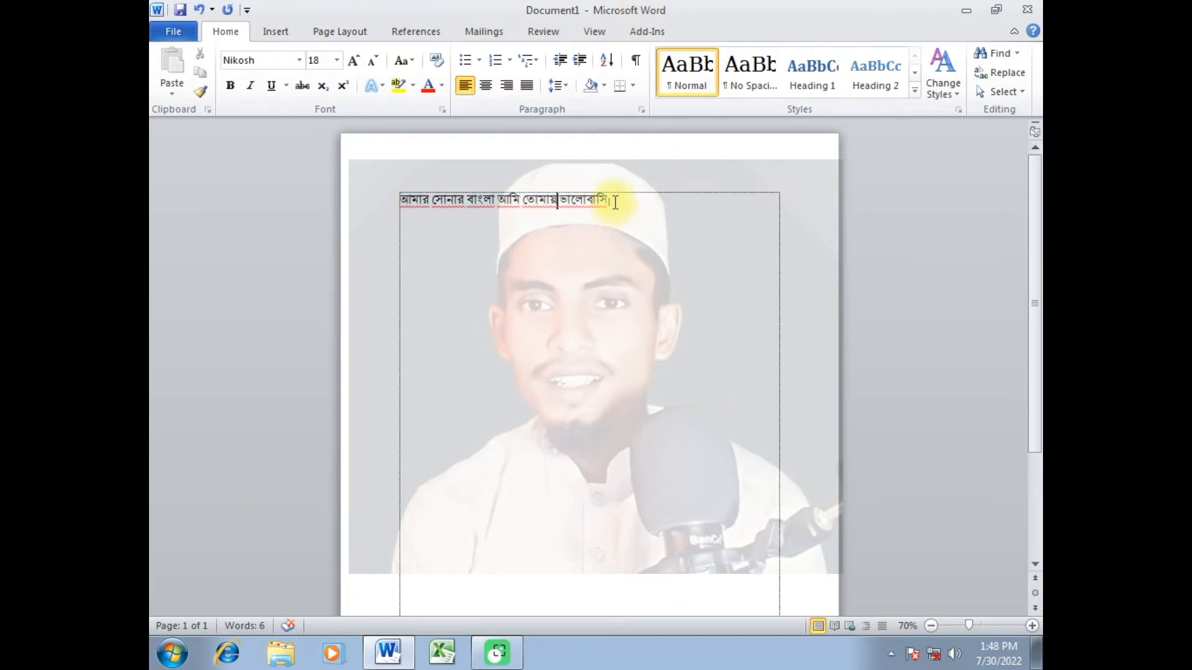
left_click_drag(615, 203, 415, 197)
left_click(417, 247)
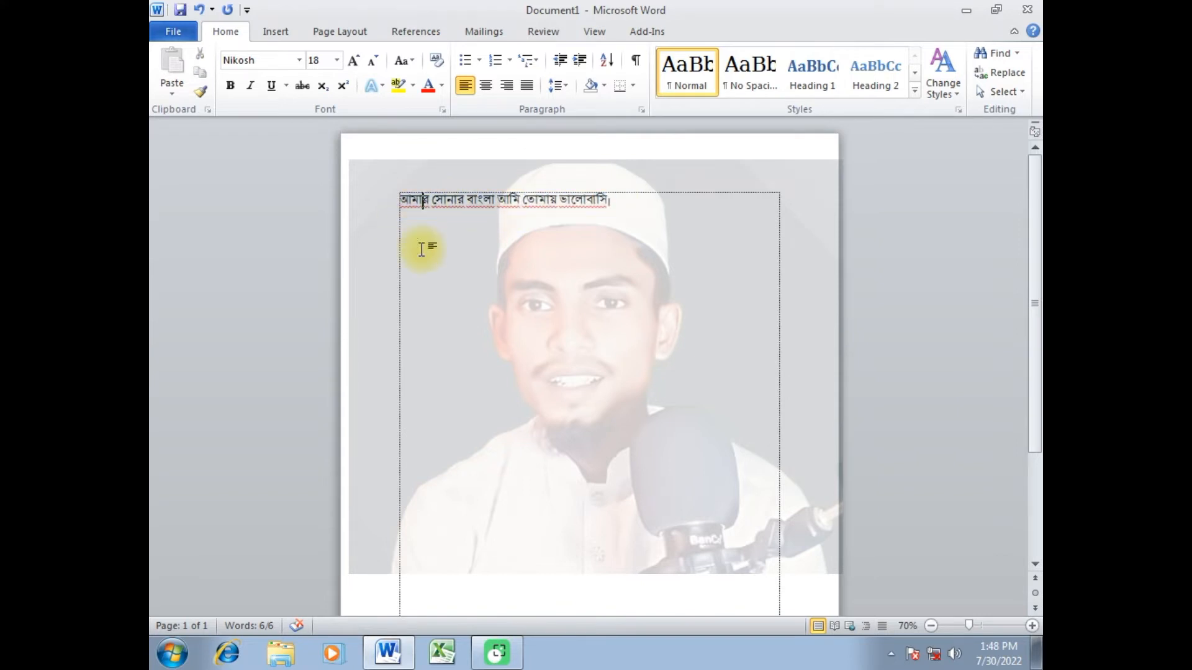
left_click_drag(405, 202, 624, 205)
left_click_drag(625, 205, 596, 213)
left_click(394, 199)
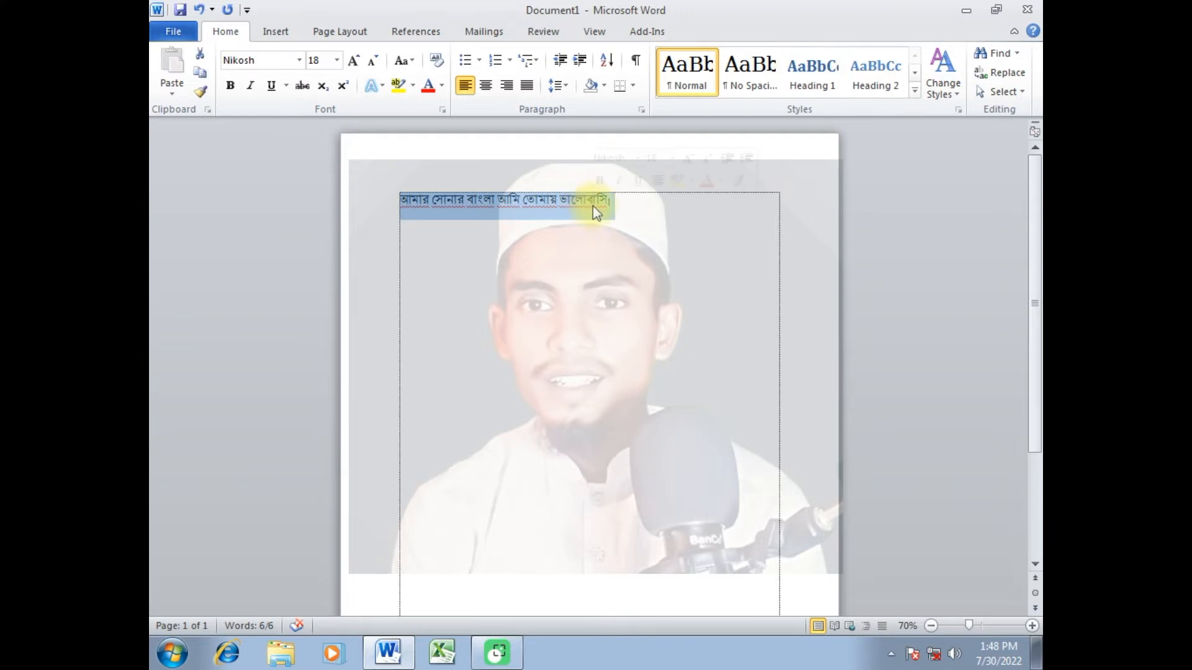
left_click(569, 225)
Set the font size of the whole Bengali sentence to 50
left_click_drag(396, 196, 605, 200)
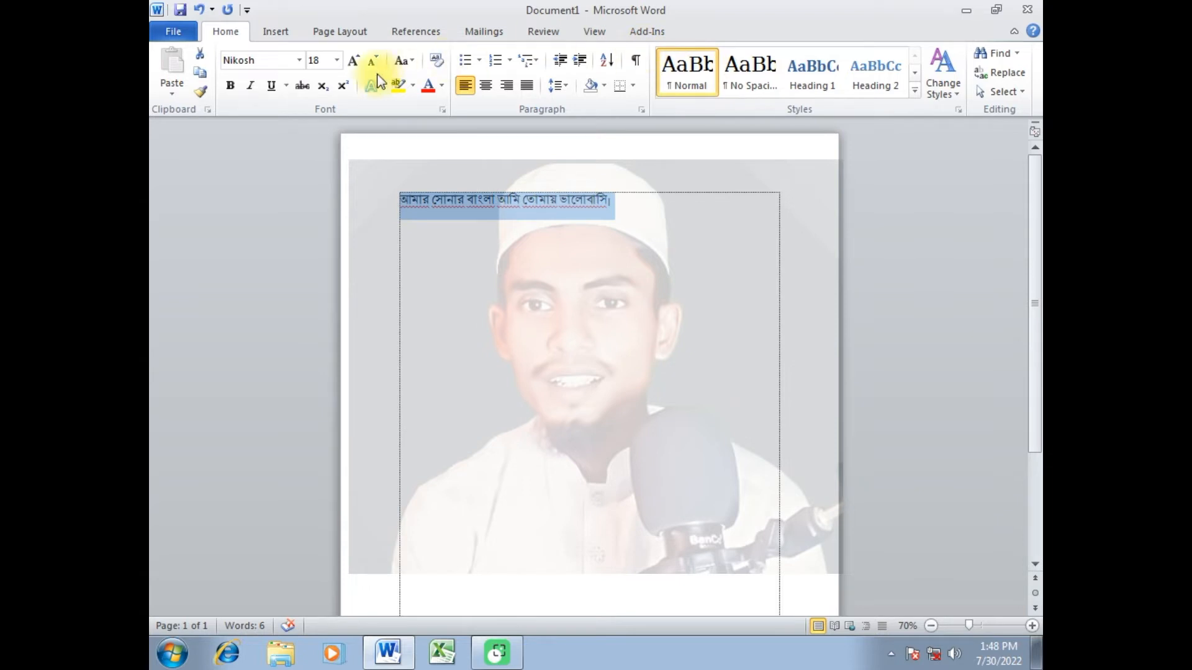
left_click(323, 62)
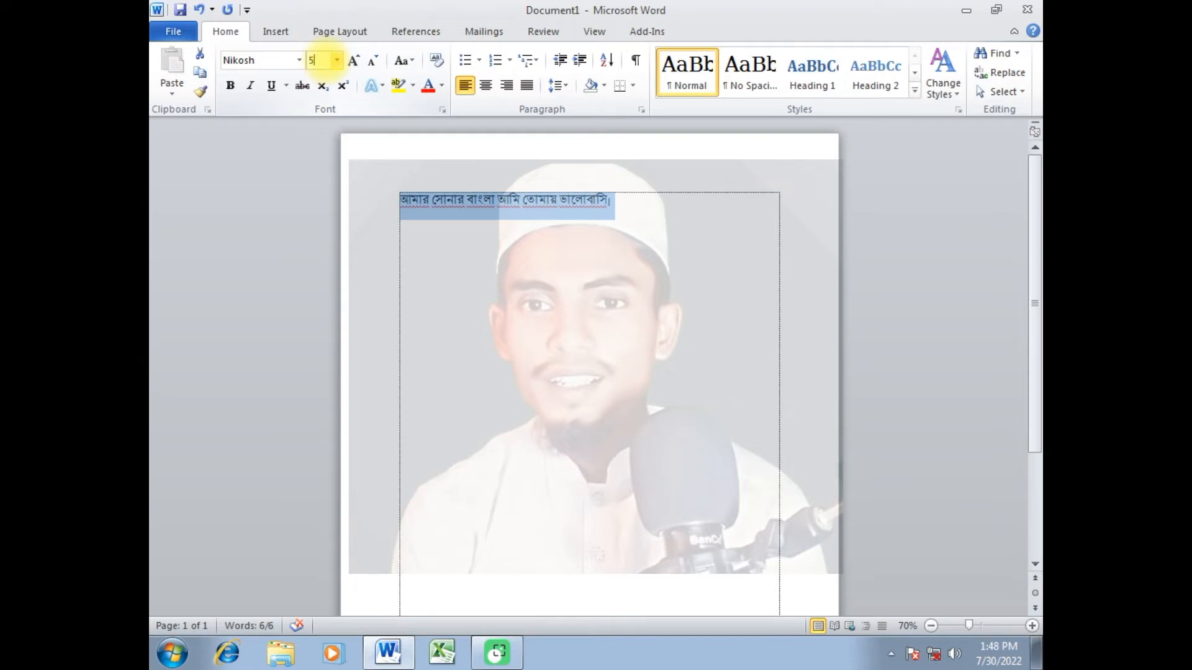
left_click(532, 210)
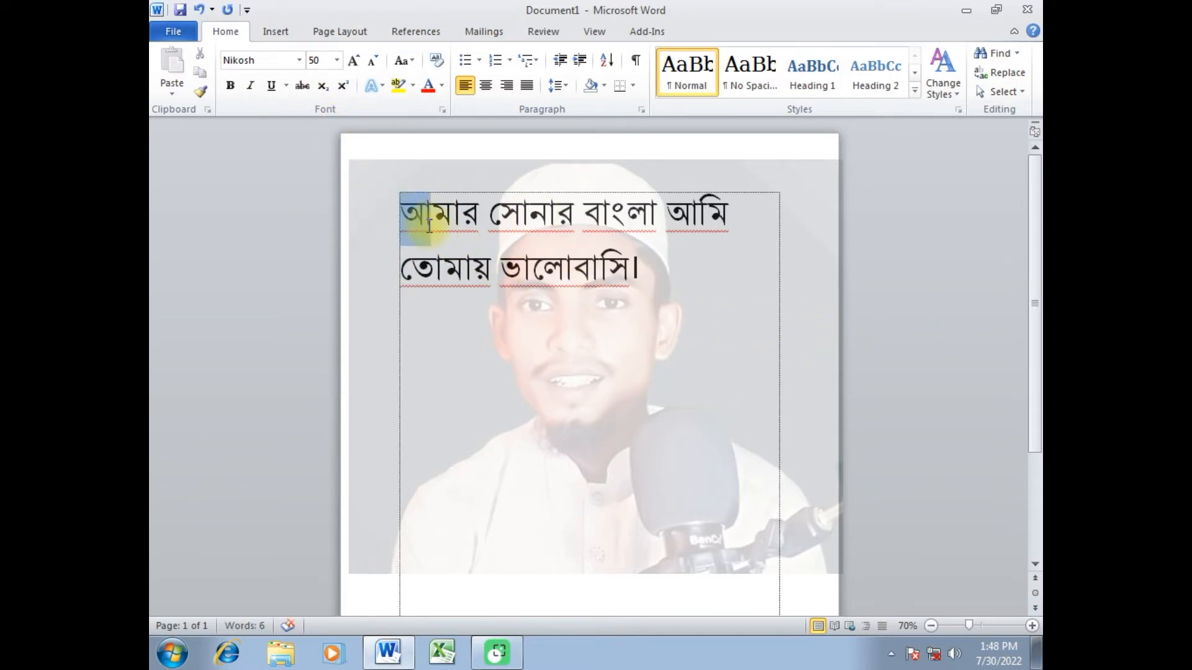
Set the font size of the whole Bengali sentence to 72 and deselect it
left_click_drag(403, 204, 601, 267)
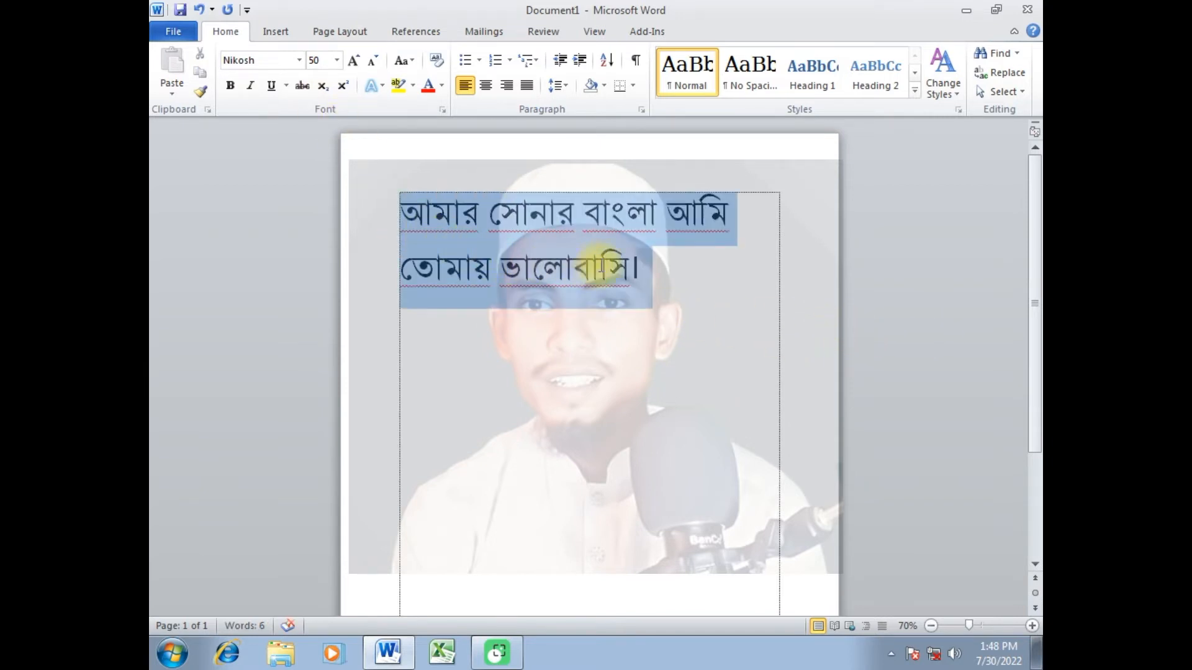
left_click(335, 61)
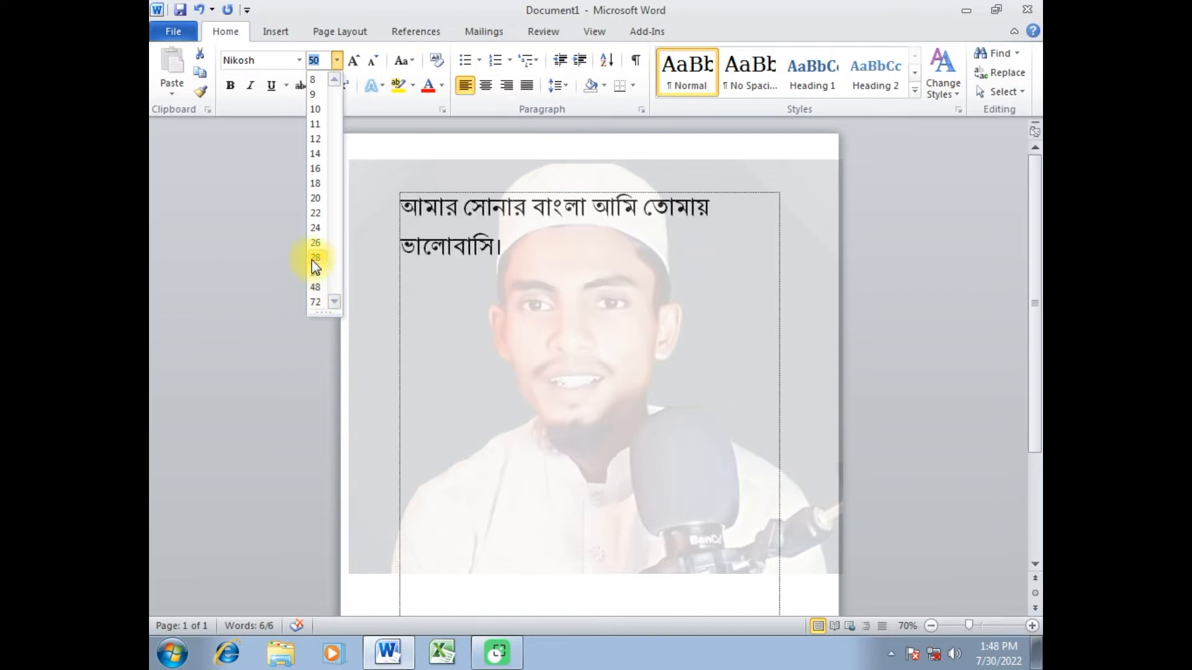
left_click(317, 302)
left_click(639, 363)
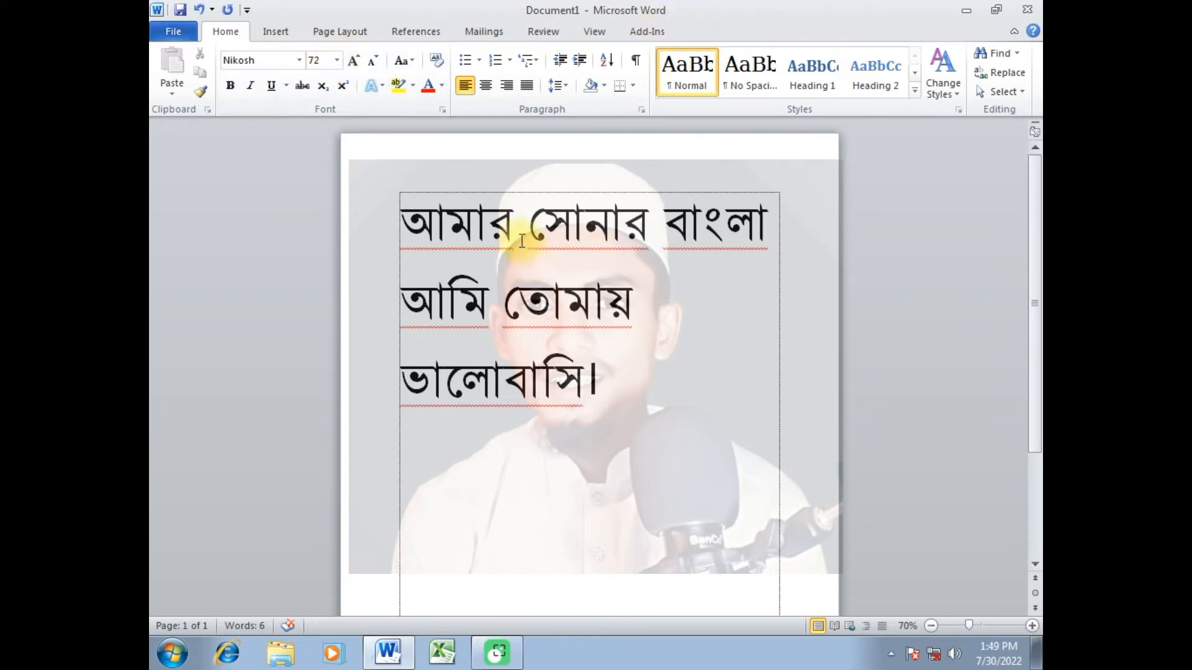
left_click_drag(400, 221, 604, 380)
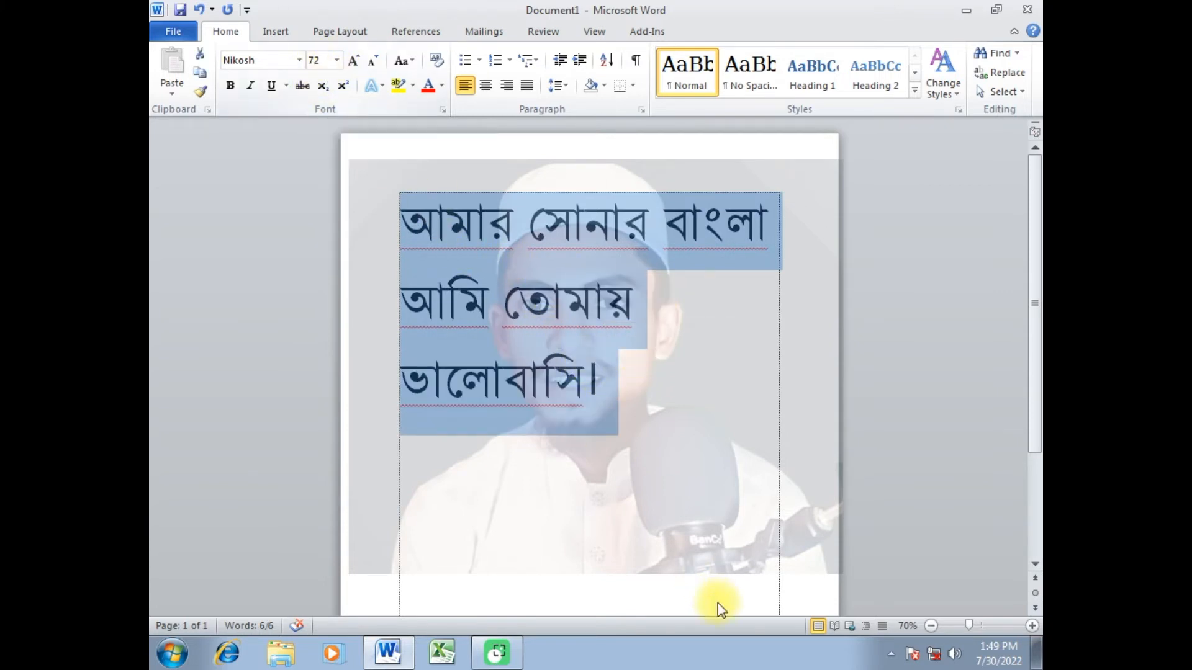
left_click(865, 622)
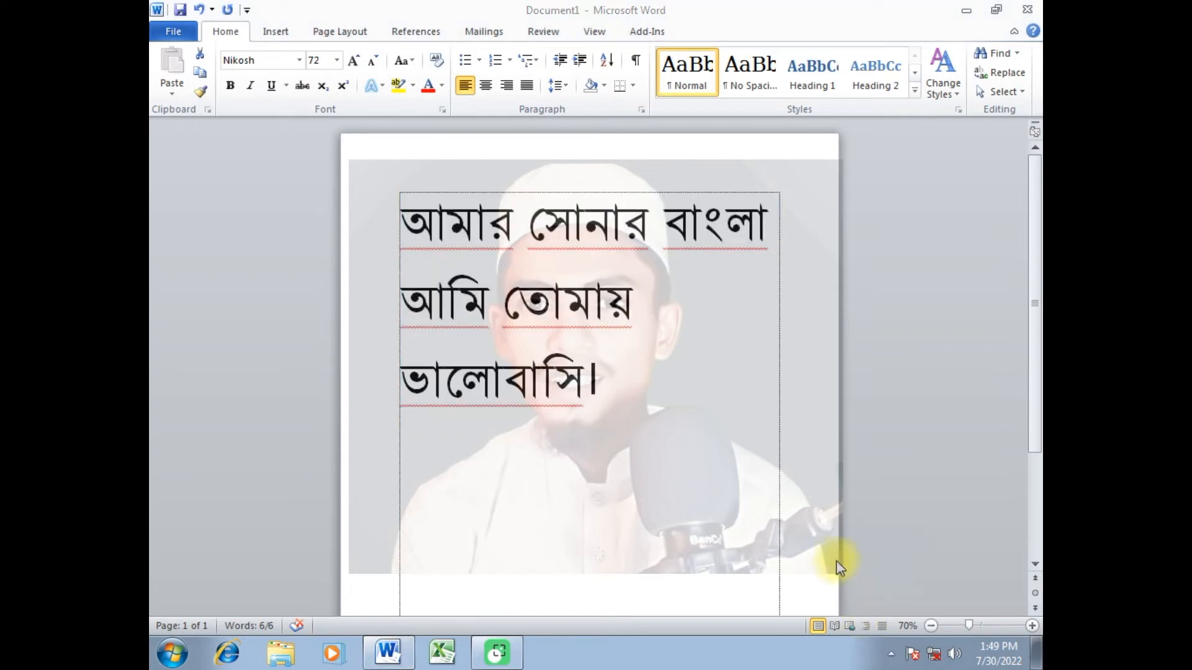
left_click_drag(213, 47, 285, 55)
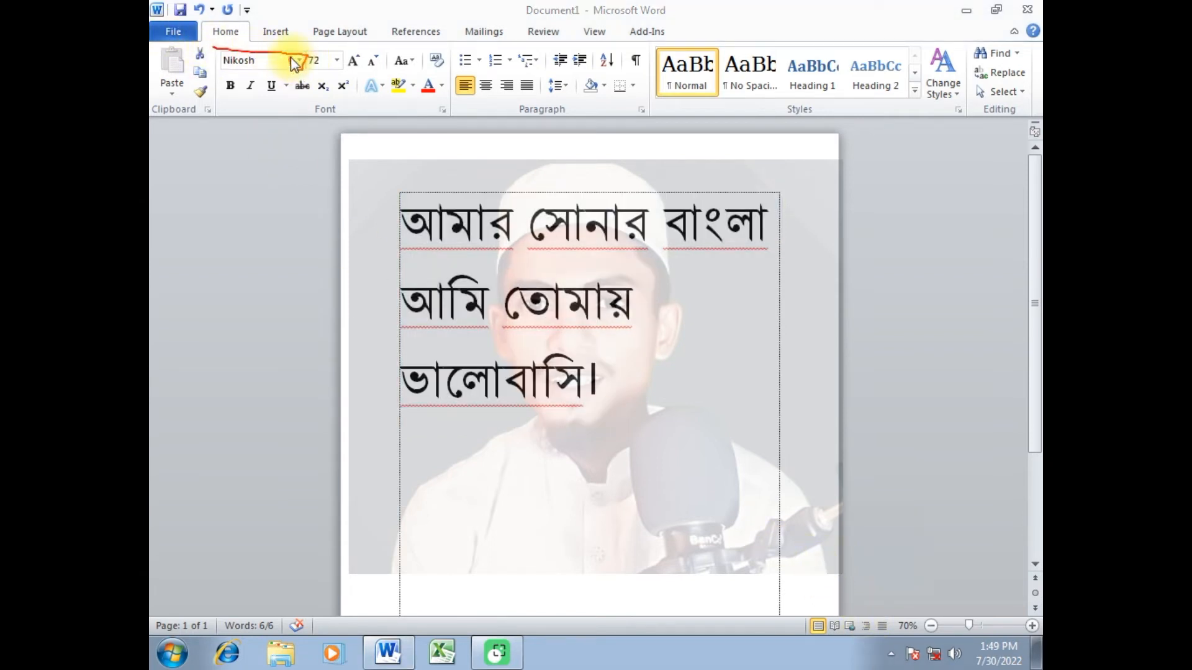
left_click_drag(298, 75, 253, 81)
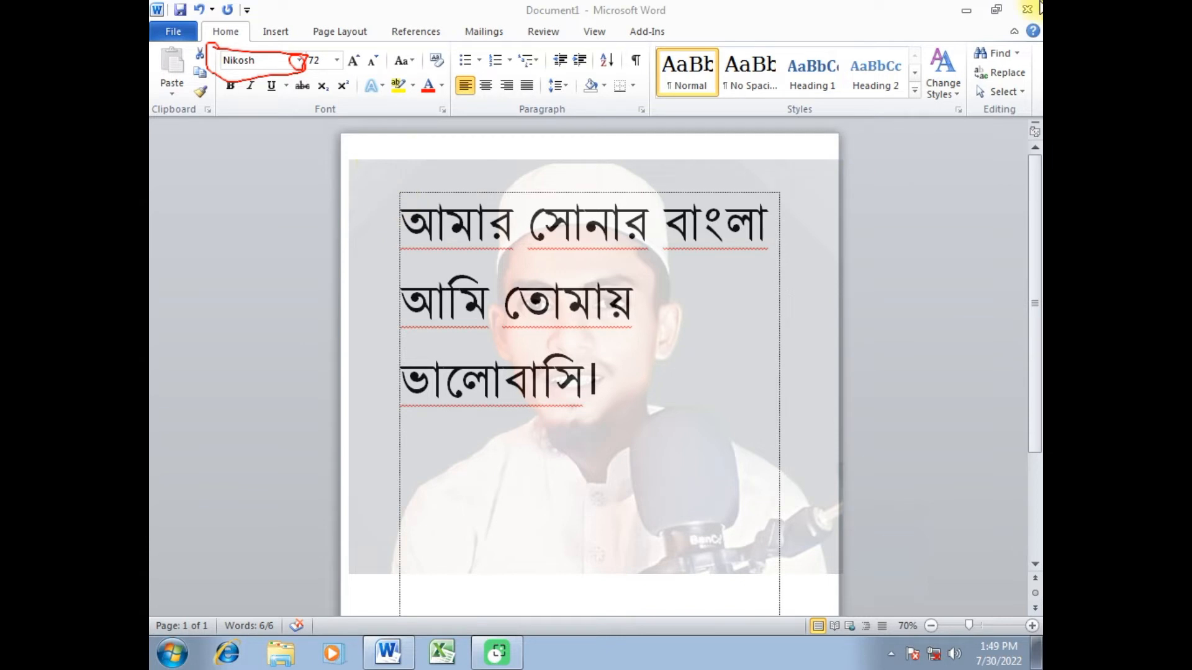
mouse_move(305, 53)
left_mouse_down()
mouse_move(306, 73)
mouse_move(336, 72)
mouse_move(332, 46)
mouse_move(310, 61)
left_mouse_up()
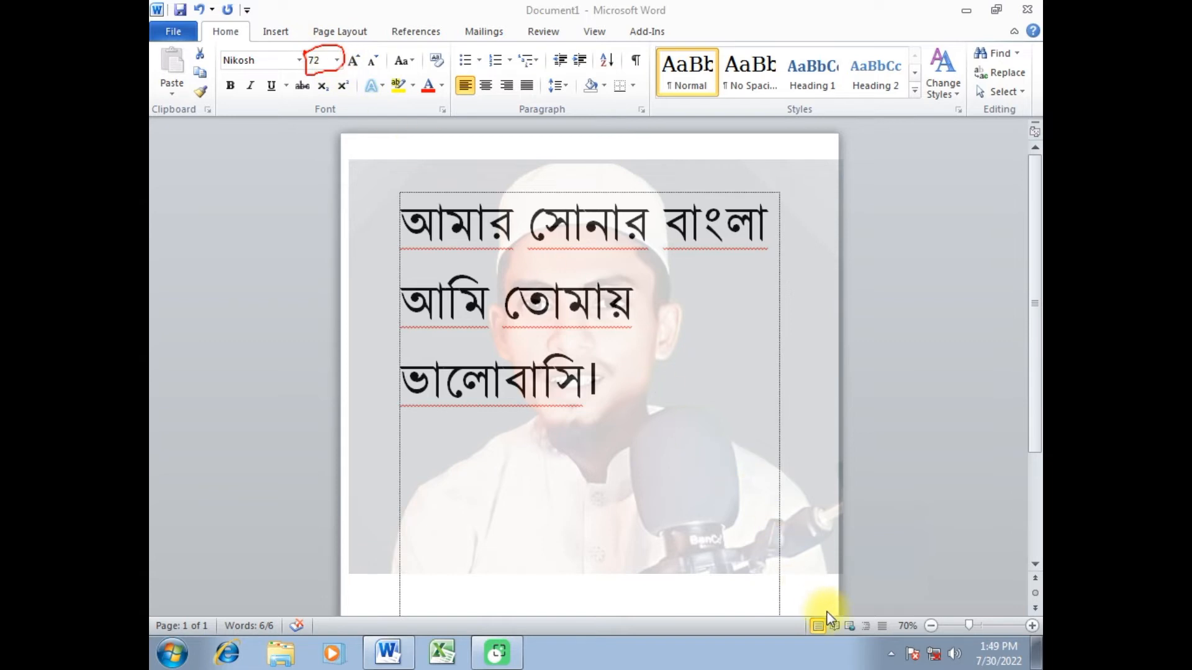
Set the font size of the whole Bengali sentence to 200 and look through the enlarged text
key("ctrl+a")
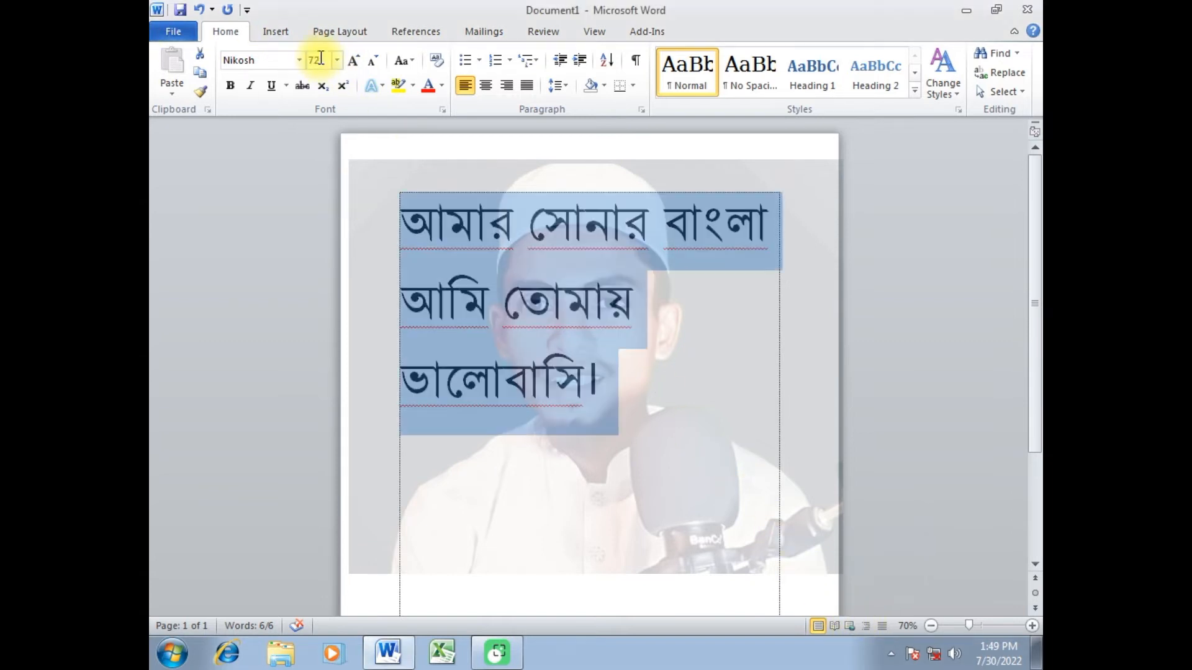
left_click(323, 66)
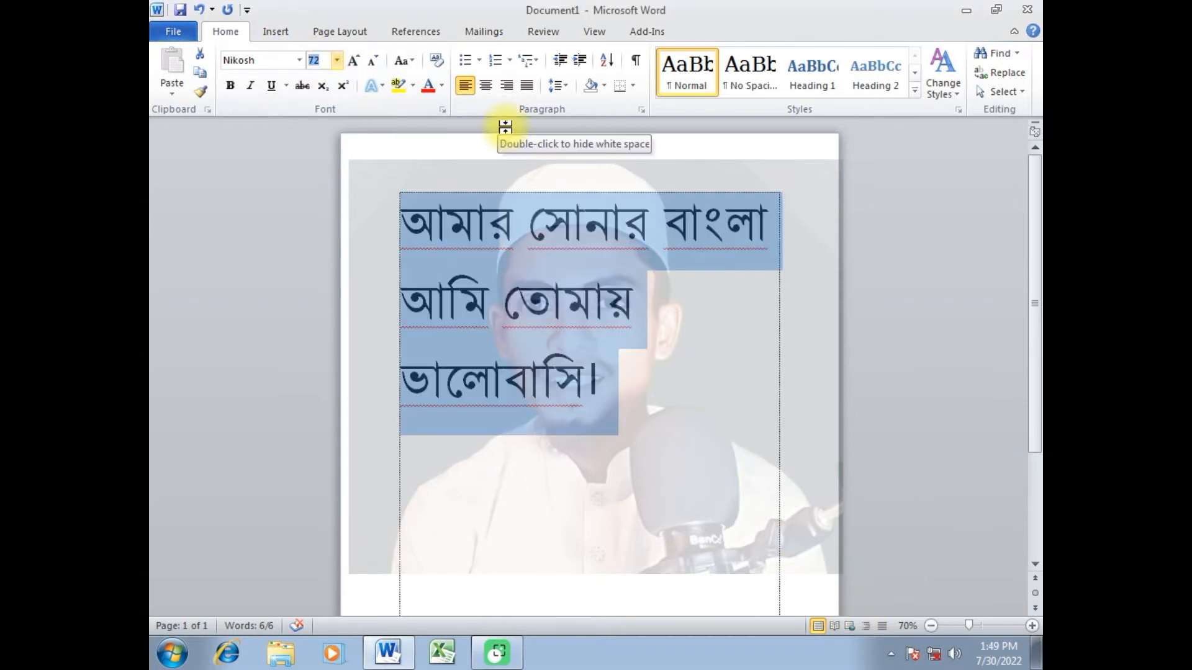
type("২")
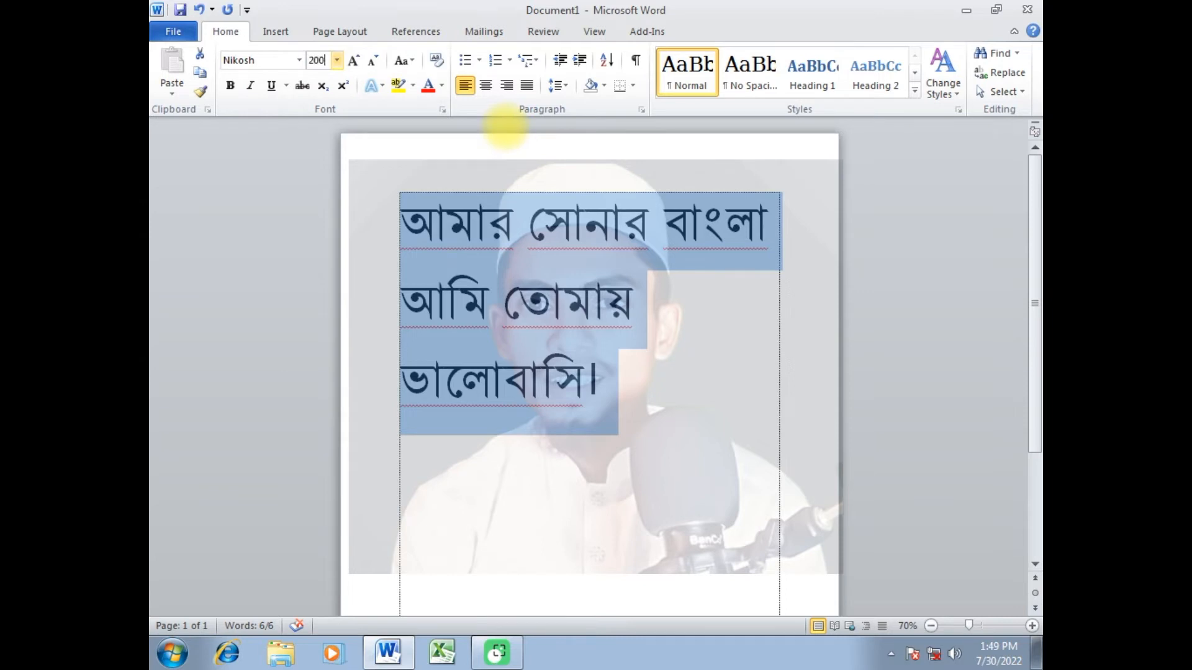
key("Return")
scroll(562, 330, "down", 3)
scroll(562, 330, "down", 5)
scroll(552, 405, "up", 7)
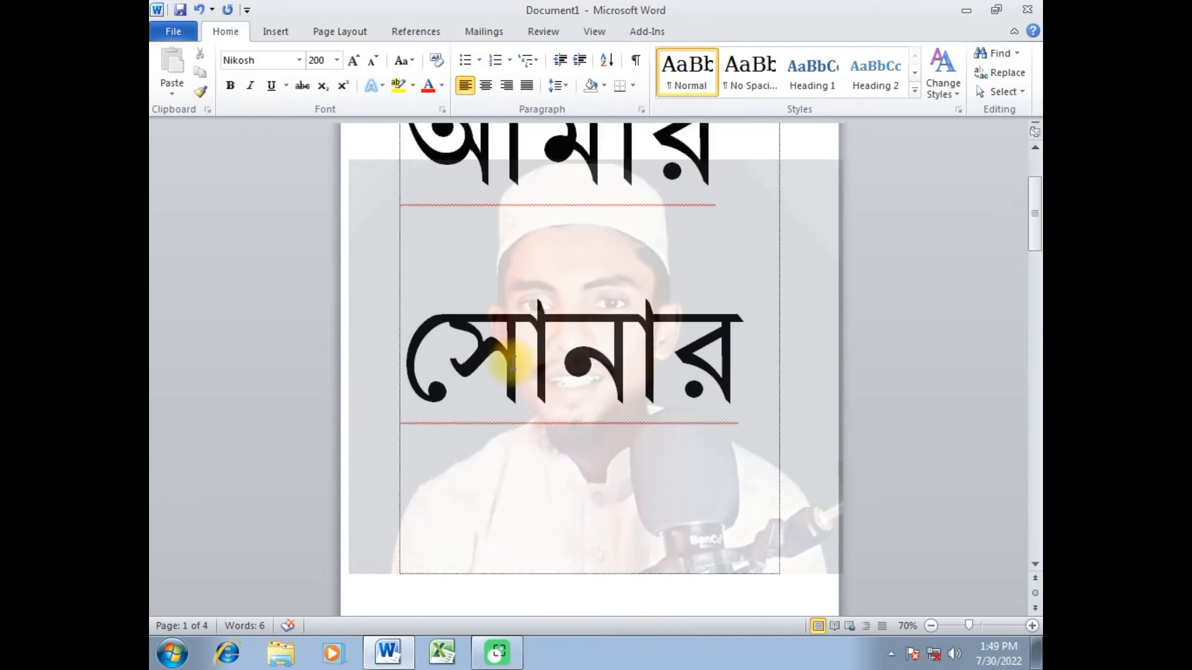
scroll(503, 357, "up", 2)
scroll(499, 338, "down", 2)
scroll(499, 339, "down", 1)
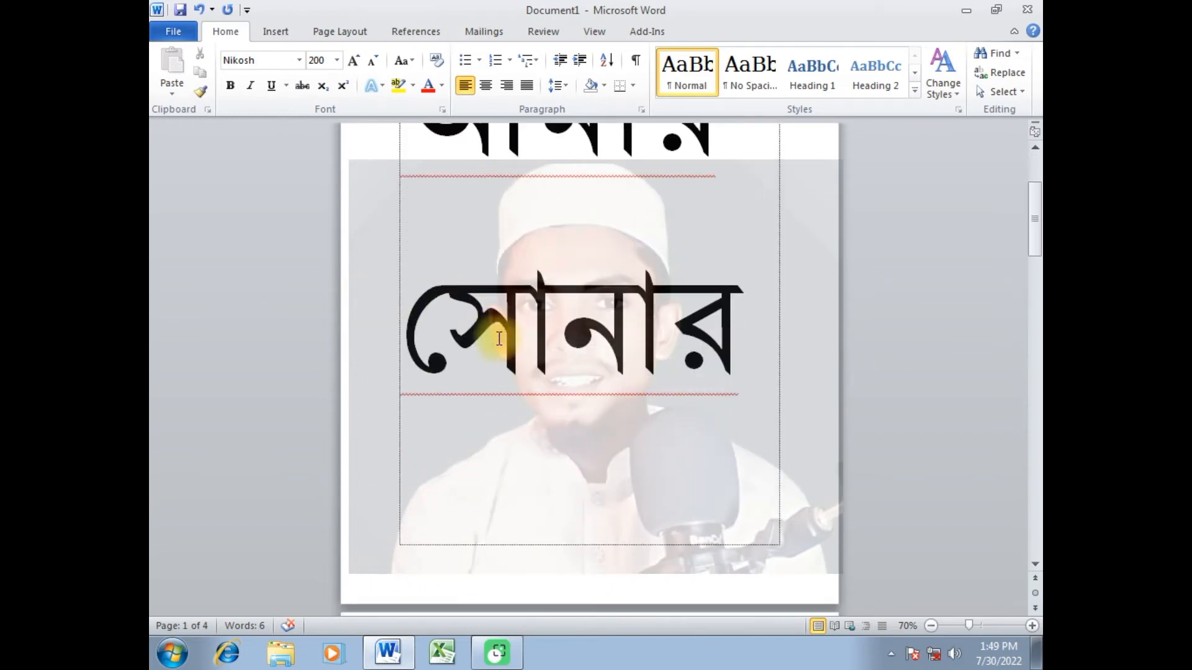
Try font size 14 on the whole Bengali sentence, settle on 20, and deselect the text
key("ctrl+a")
scroll(516, 373, "up", 5)
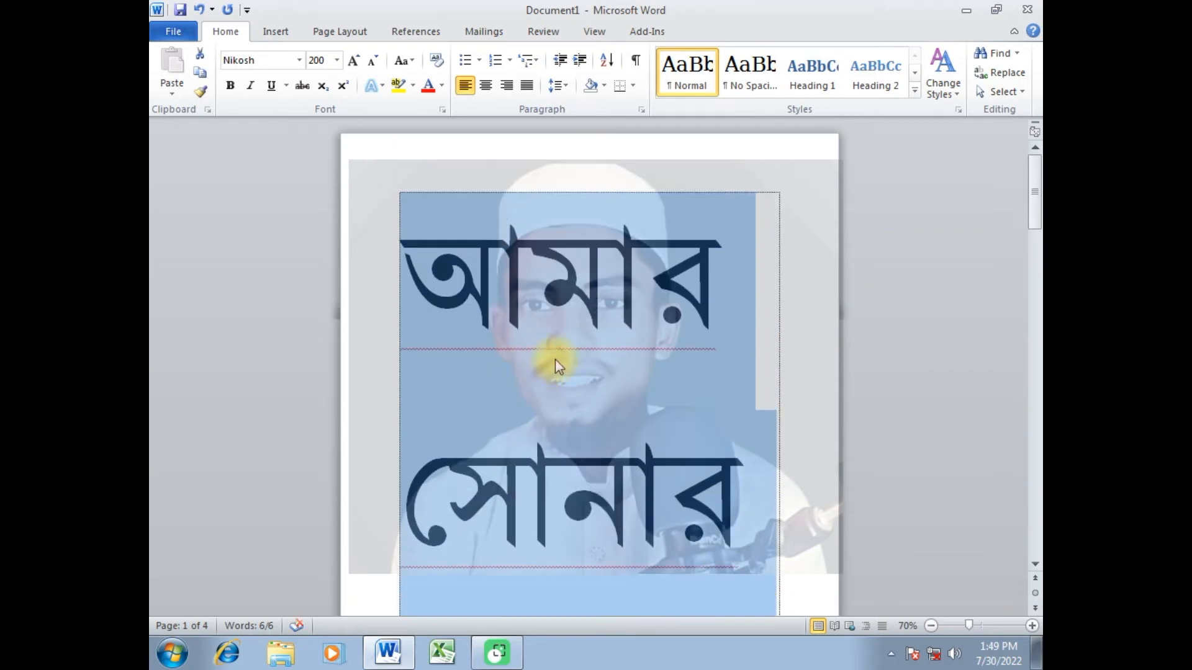
left_click(337, 61)
left_click(318, 152)
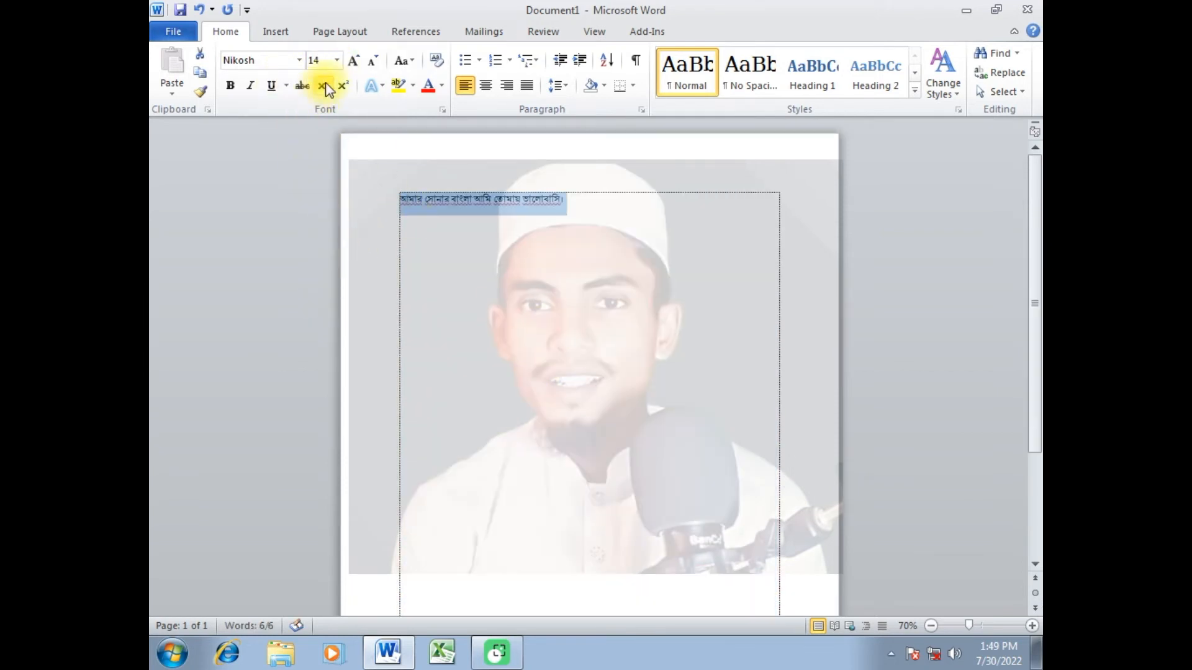
left_click(336, 61)
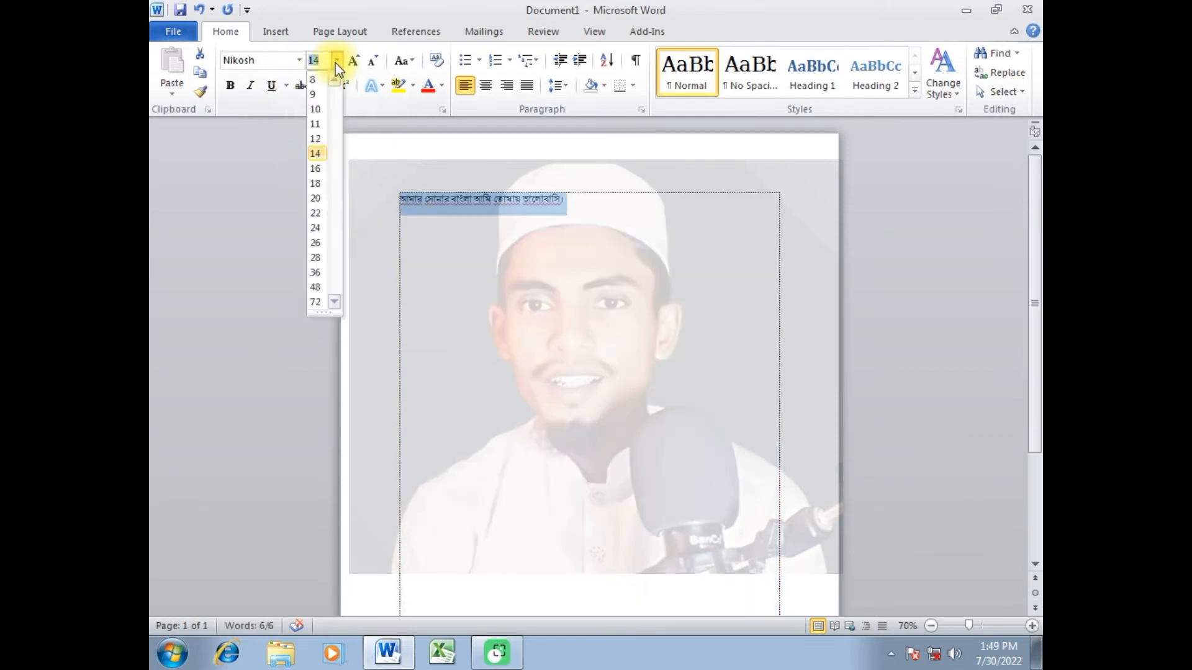
left_click(316, 197)
left_click(535, 201)
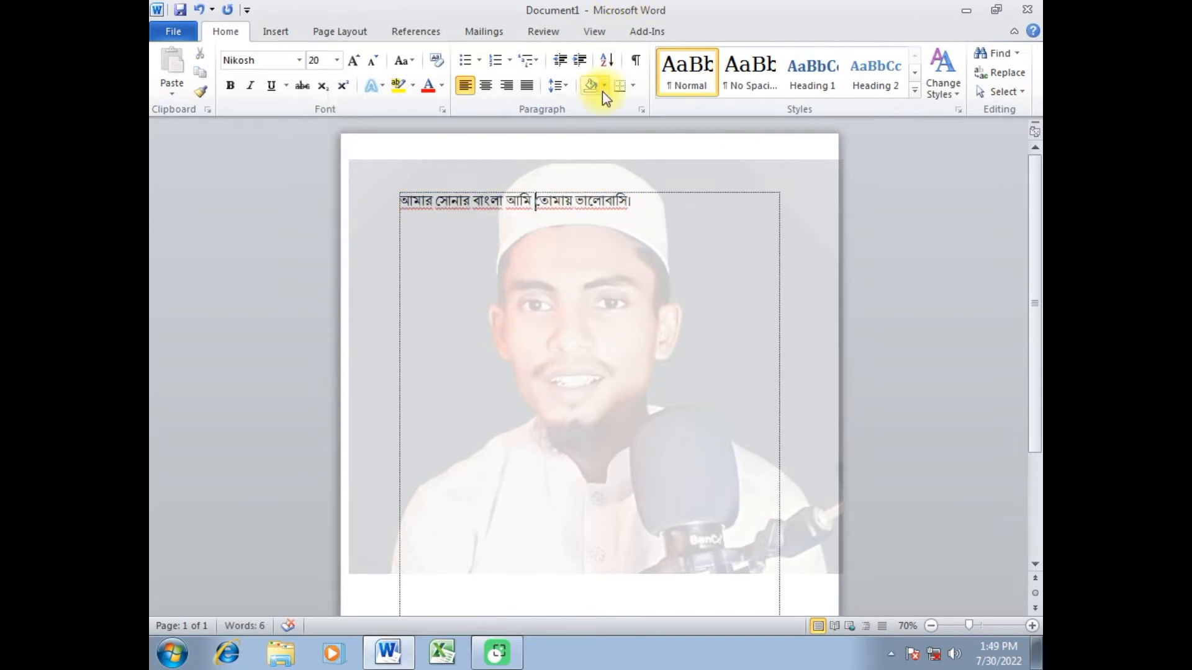
scroll(631, 444, "down", 1)
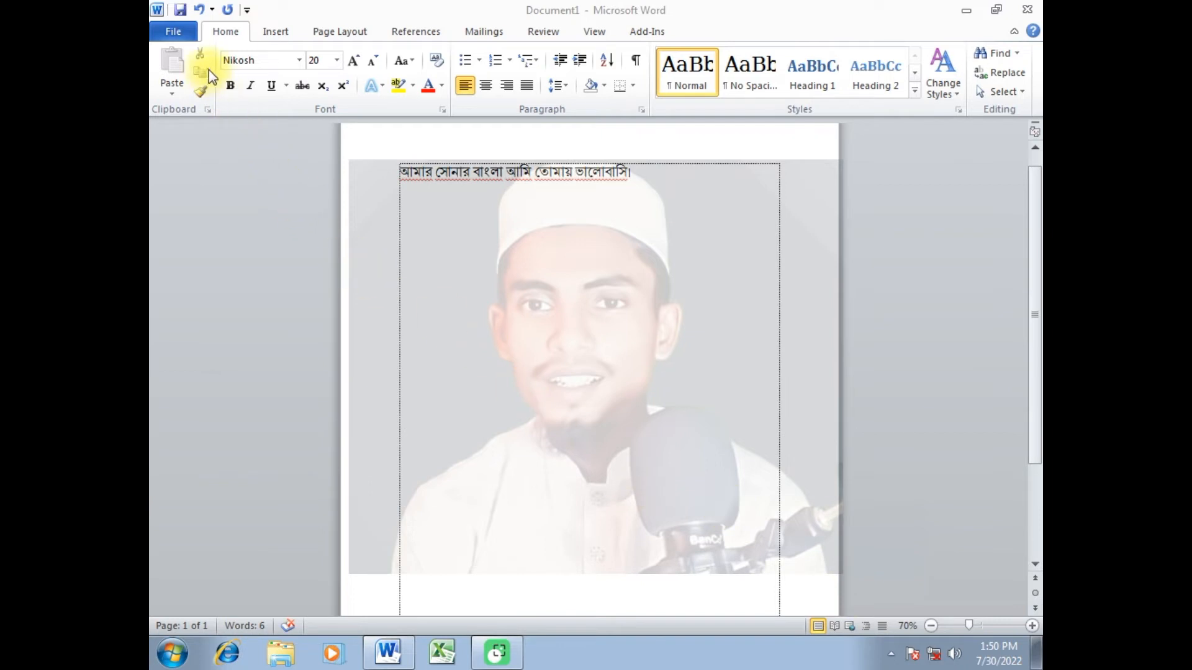
left_click(230, 85)
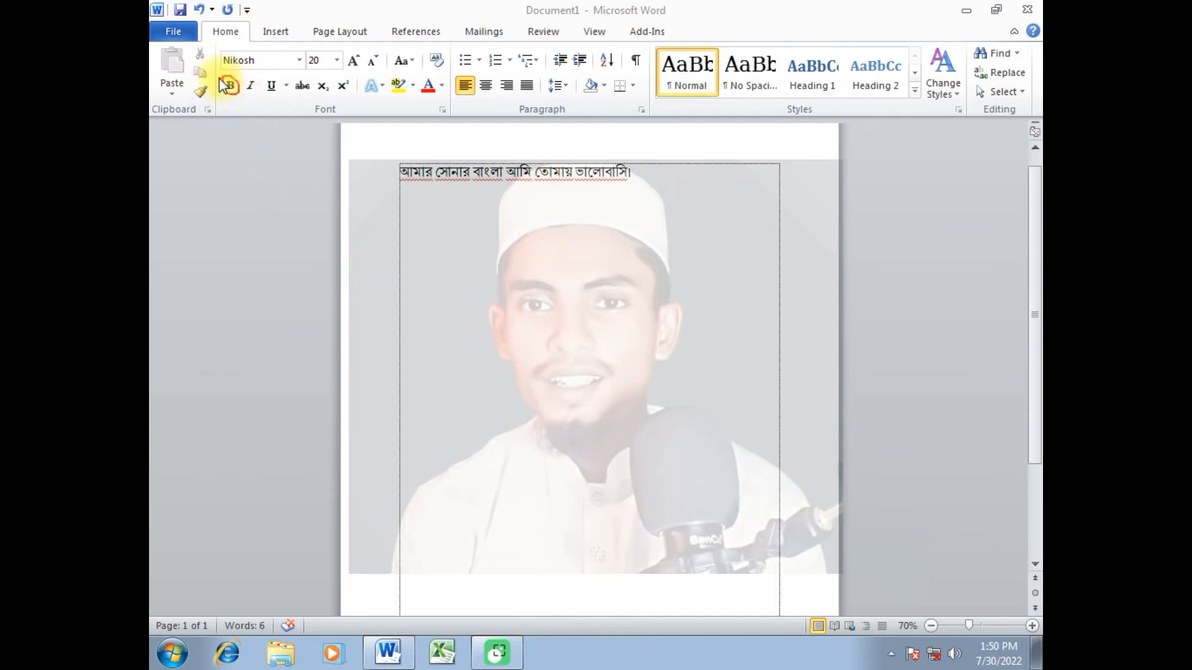
left_click(252, 85)
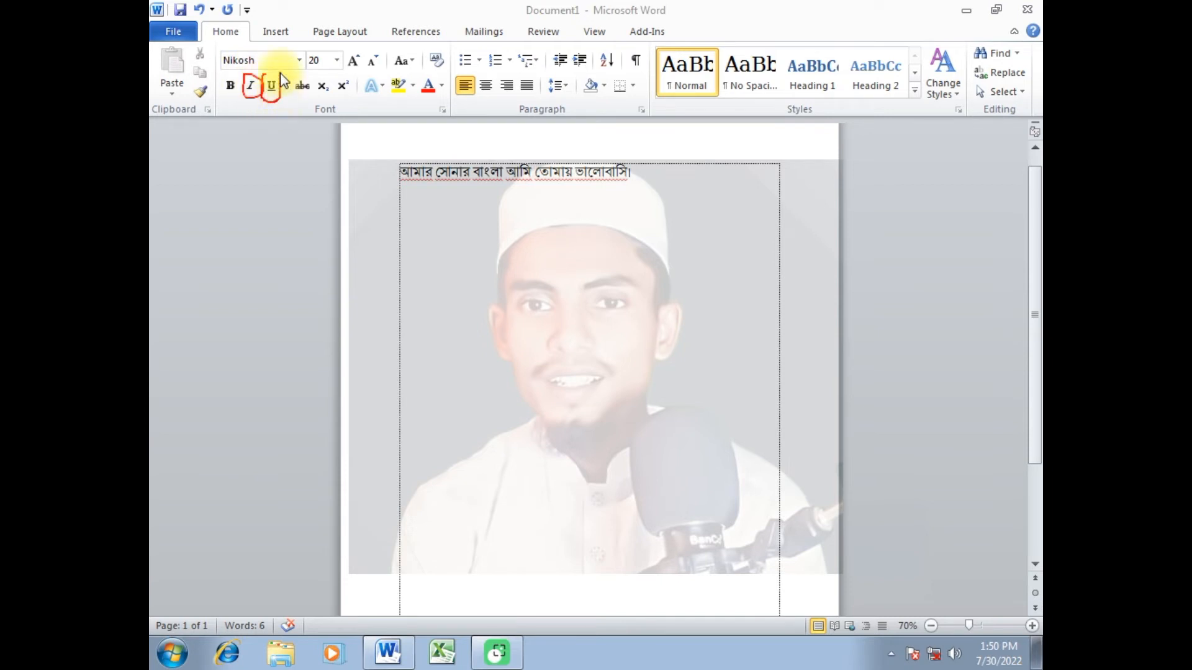
left_click(271, 83)
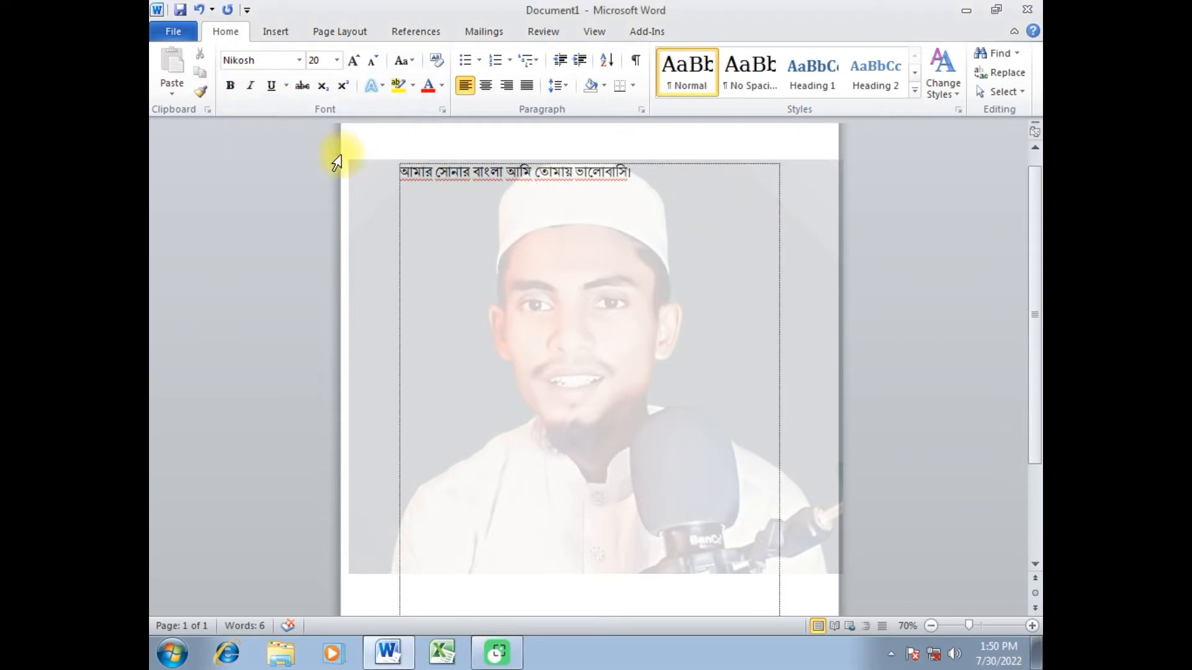
left_click(230, 90)
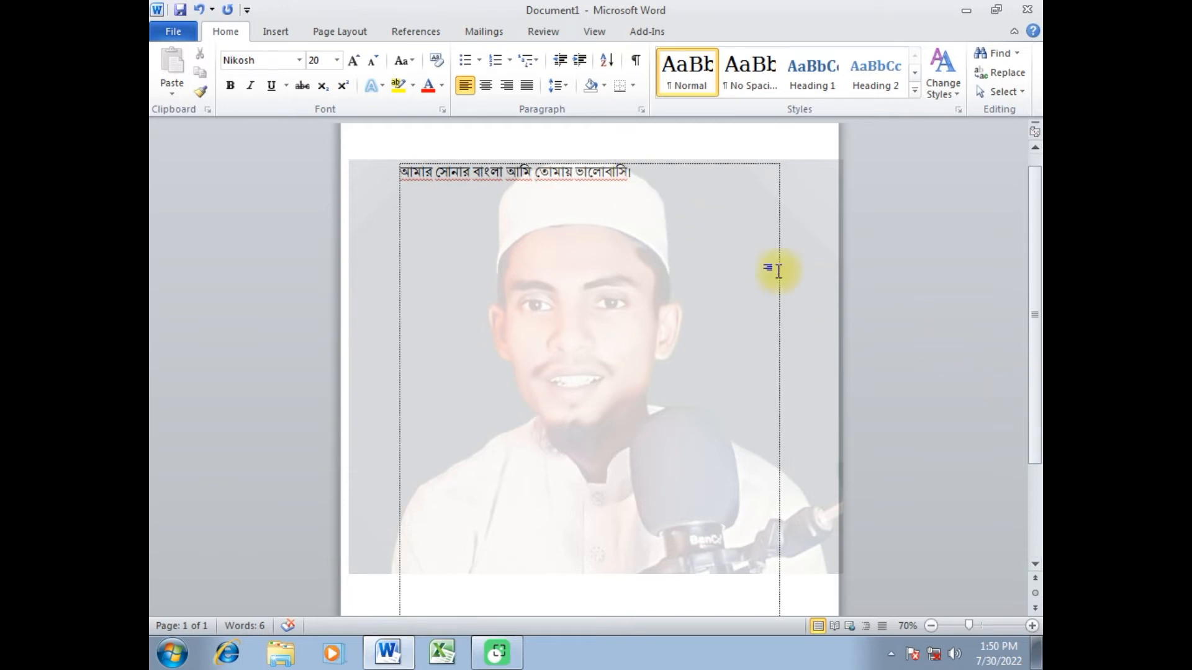
Practise selecting text in the Bengali sentence, including its opening words and the single word বাংলা
left_click_drag(618, 174, 418, 180)
left_click(657, 191)
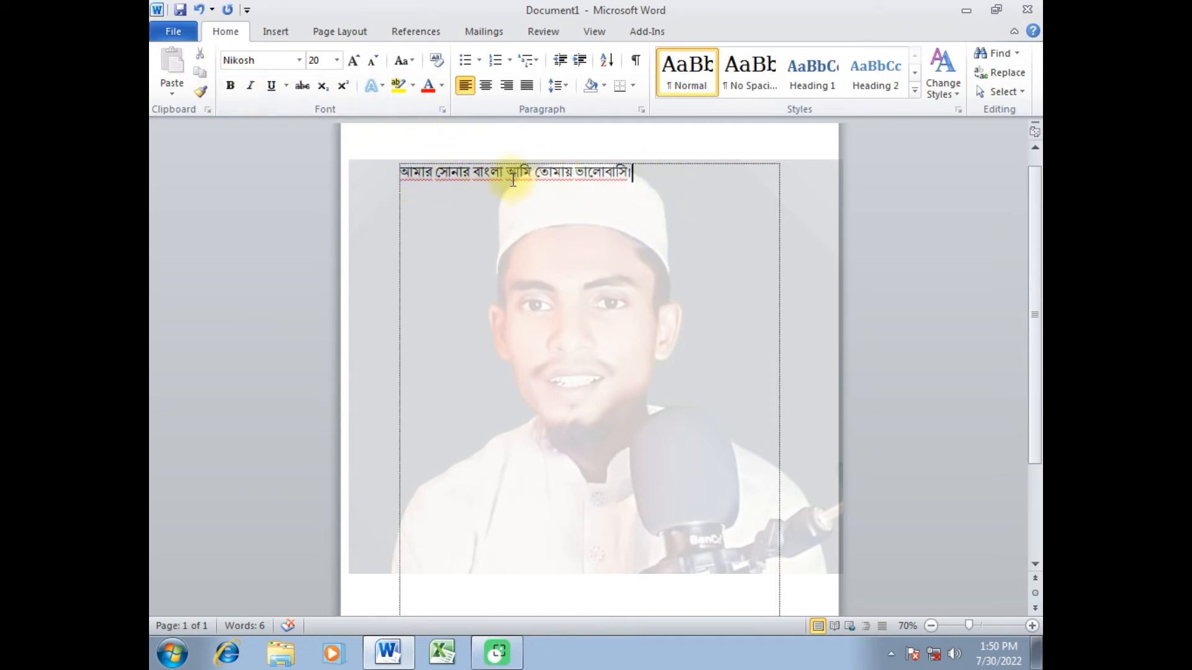
left_click_drag(401, 169, 469, 180)
left_click(407, 172)
left_click(479, 192)
double_click(487, 172)
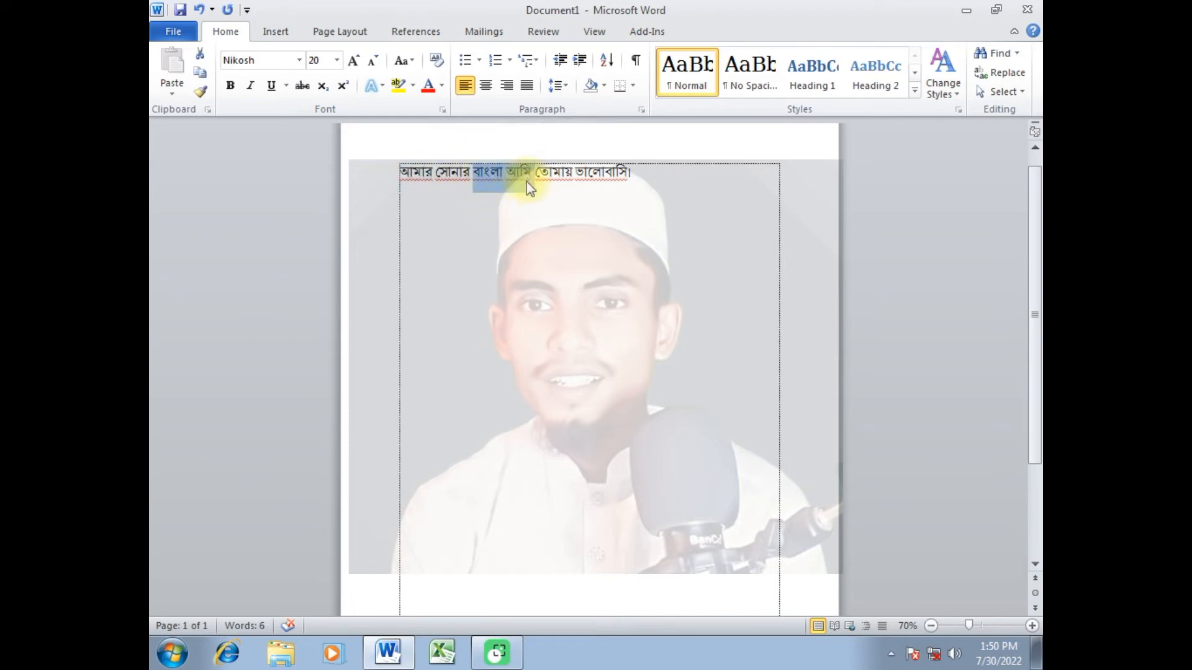
Make the whole Bengali sentence bold and deselect it
left_click_drag(399, 172, 636, 180)
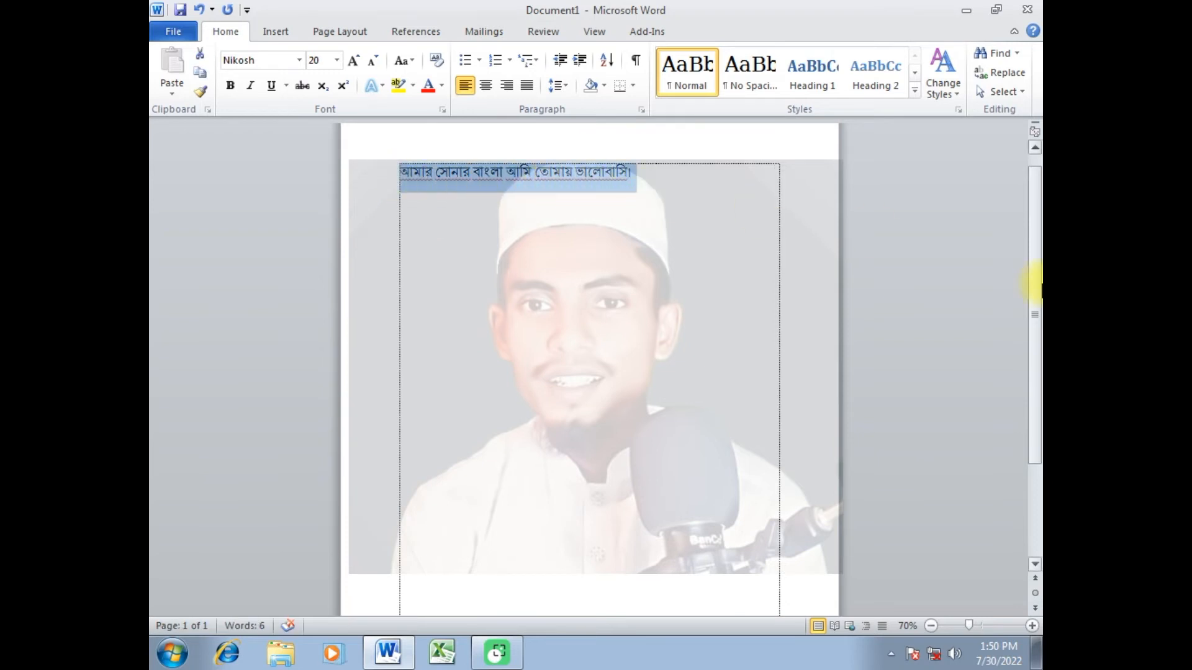
left_click(229, 86)
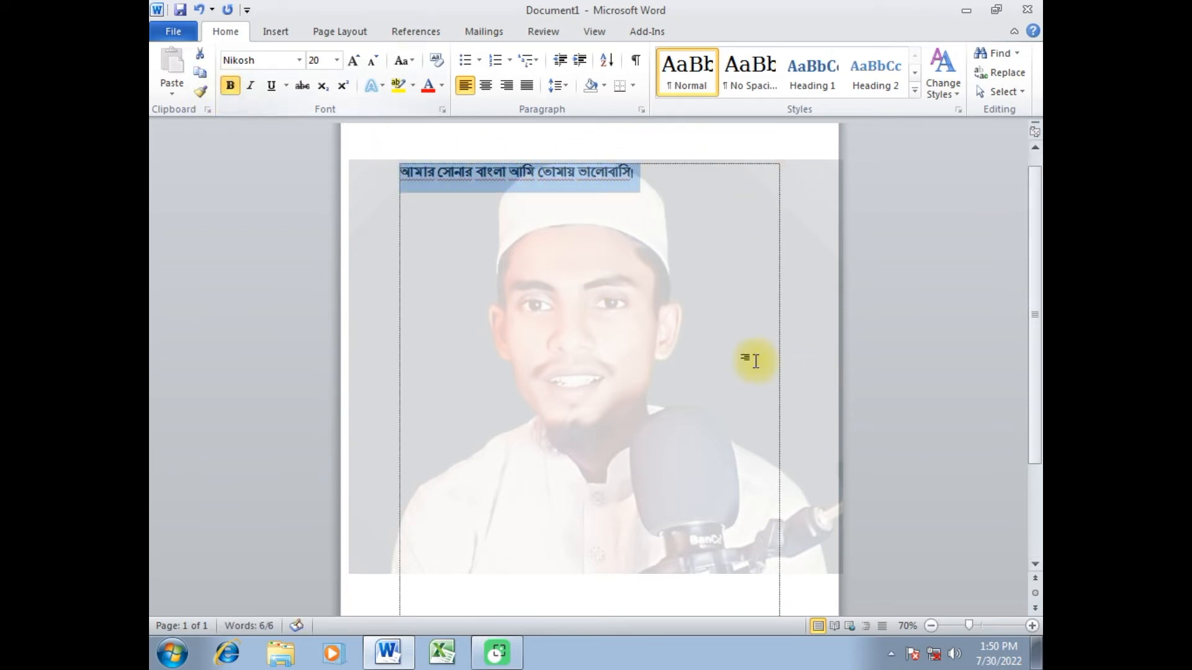
left_click(641, 284)
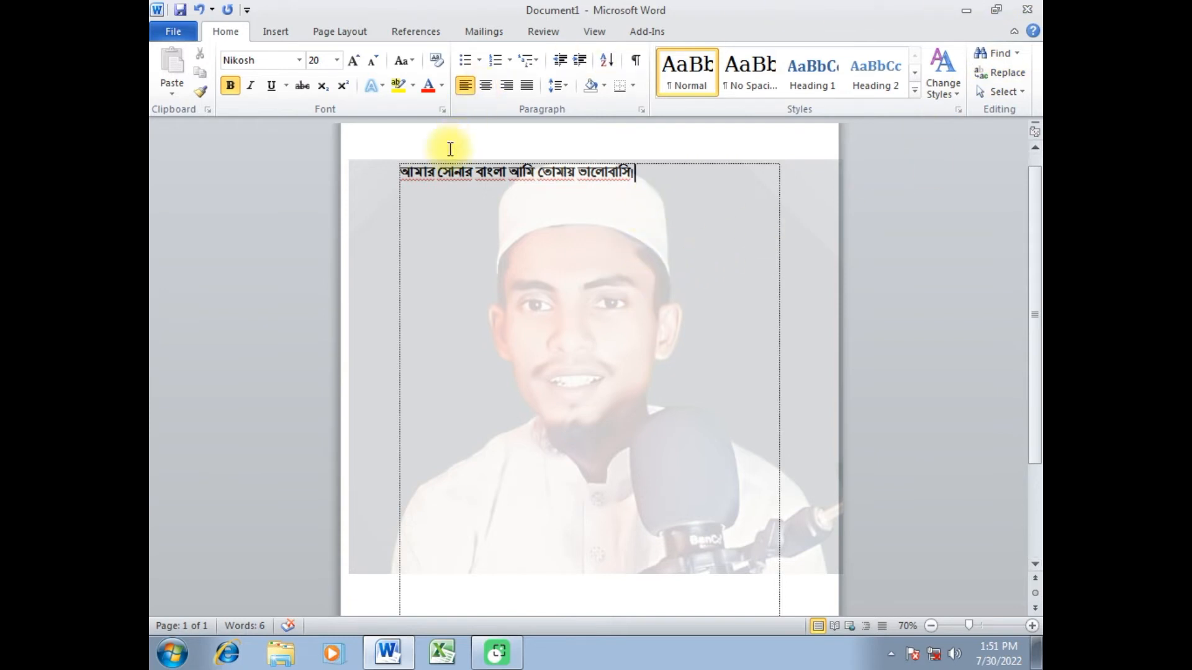
Remove the bold formatting from the whole Bengali sentence and deselect it
left_click_drag(397, 168, 606, 192)
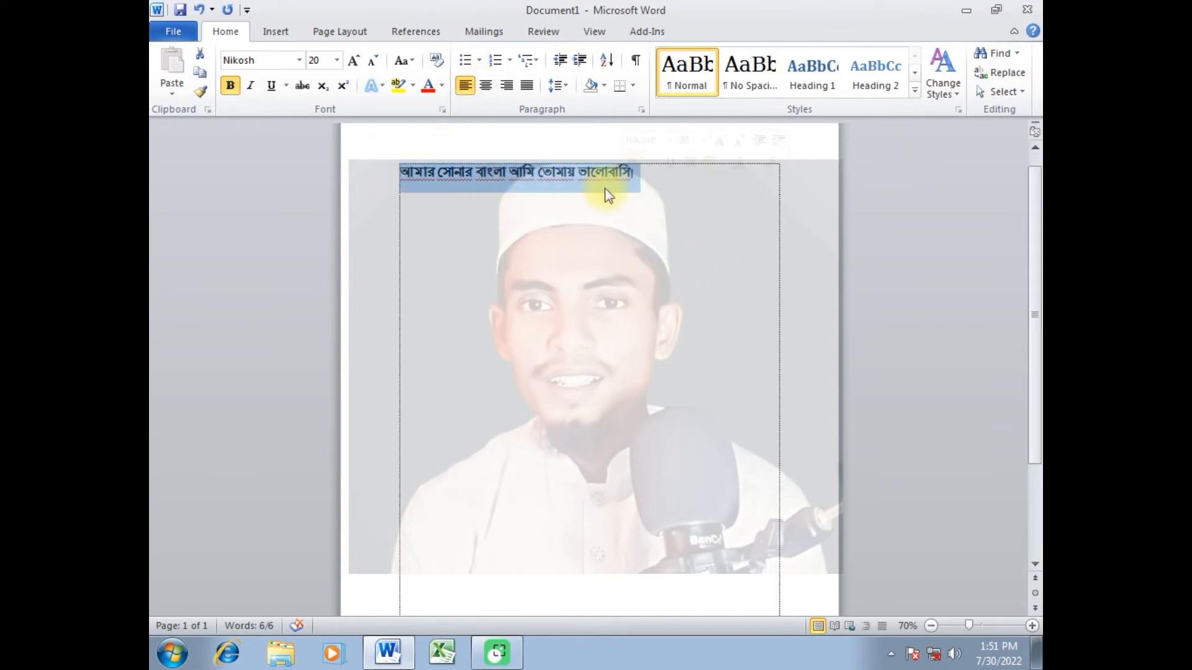
left_click(230, 83)
left_click(558, 275)
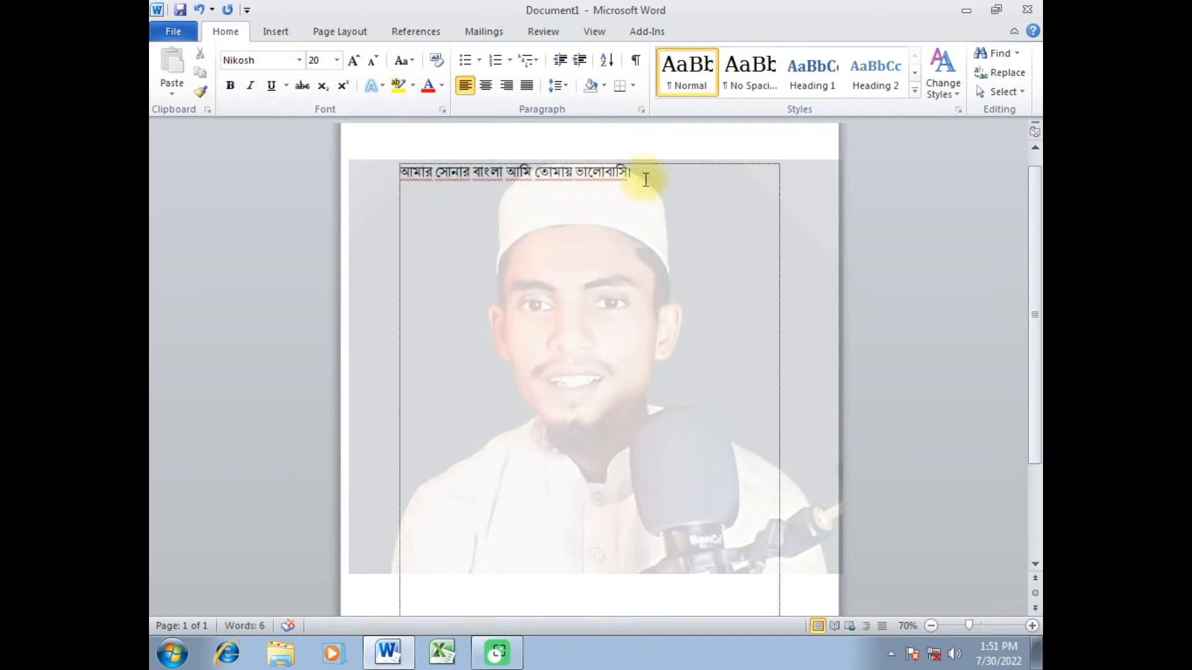
Switch italic on and off twice for the whole Bengali sentence, leaving it off, and deselect the text
left_click_drag(647, 174, 399, 167)
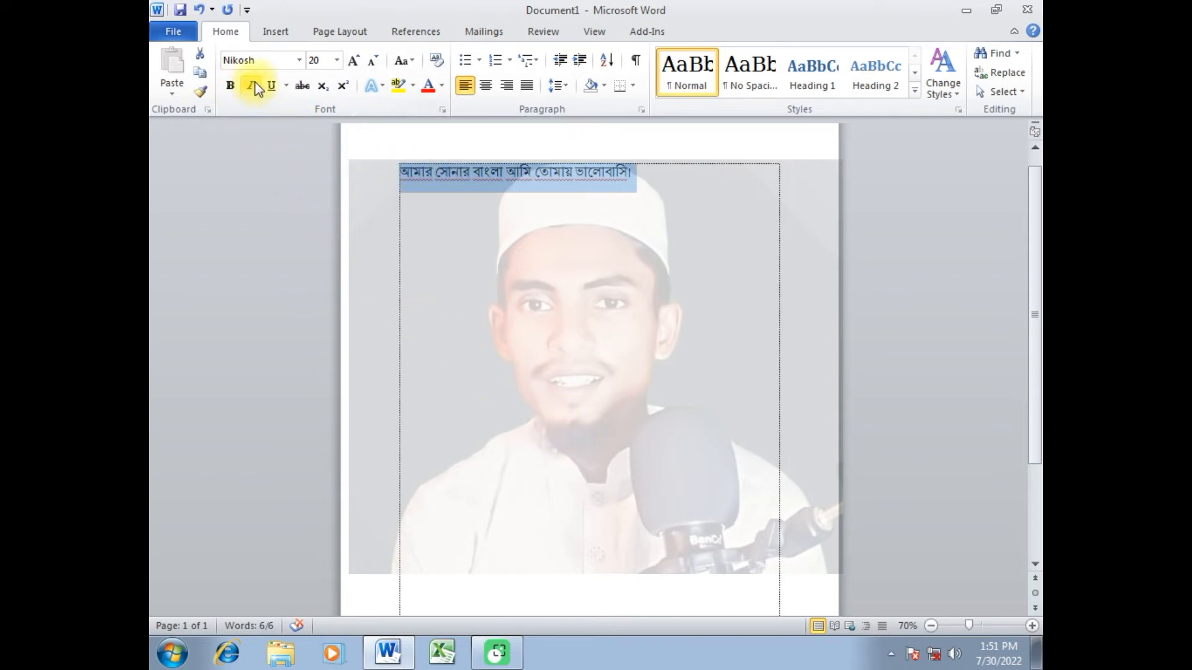
left_click_drag(400, 176, 633, 176)
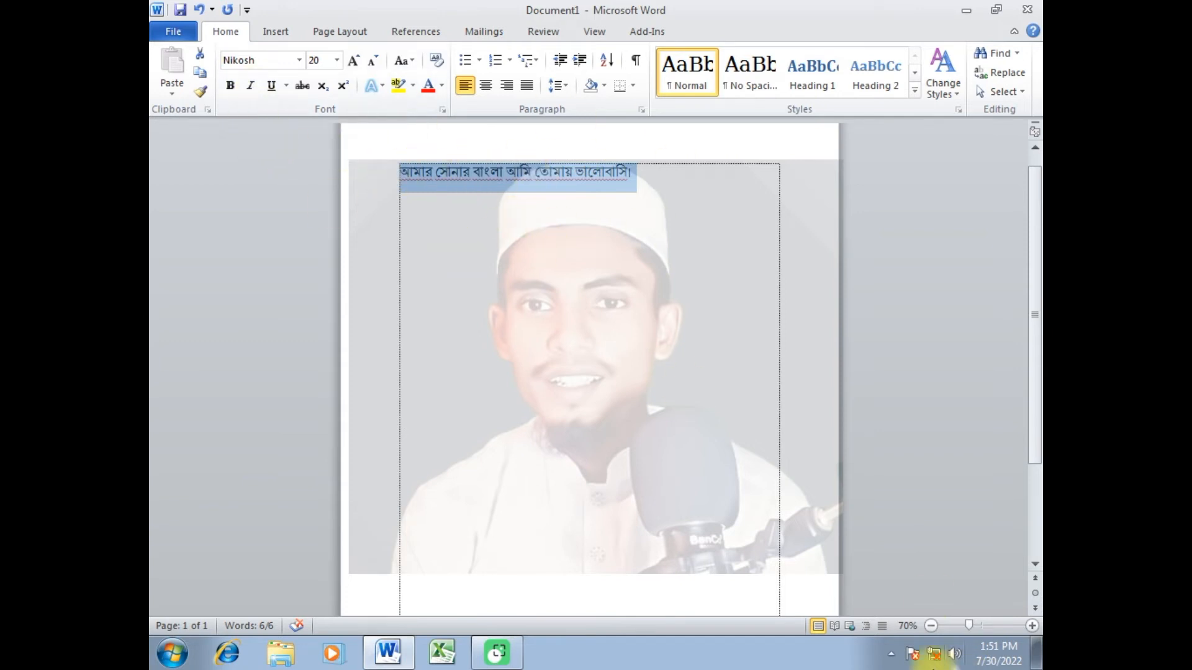
left_click(253, 86)
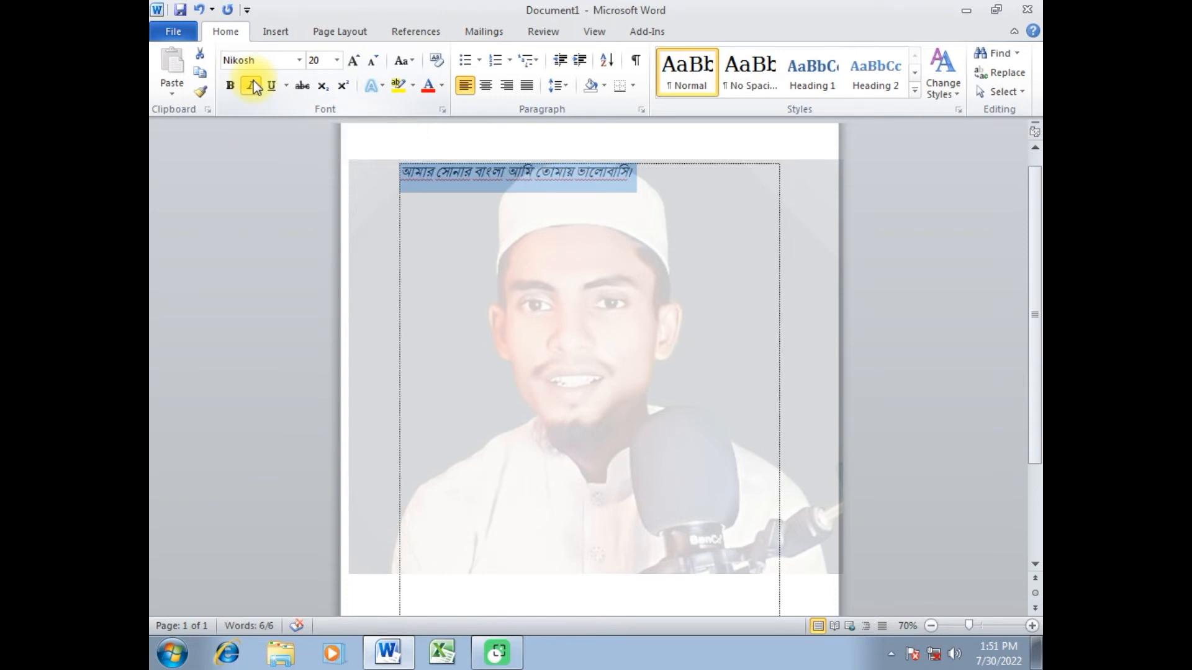
left_click(252, 86)
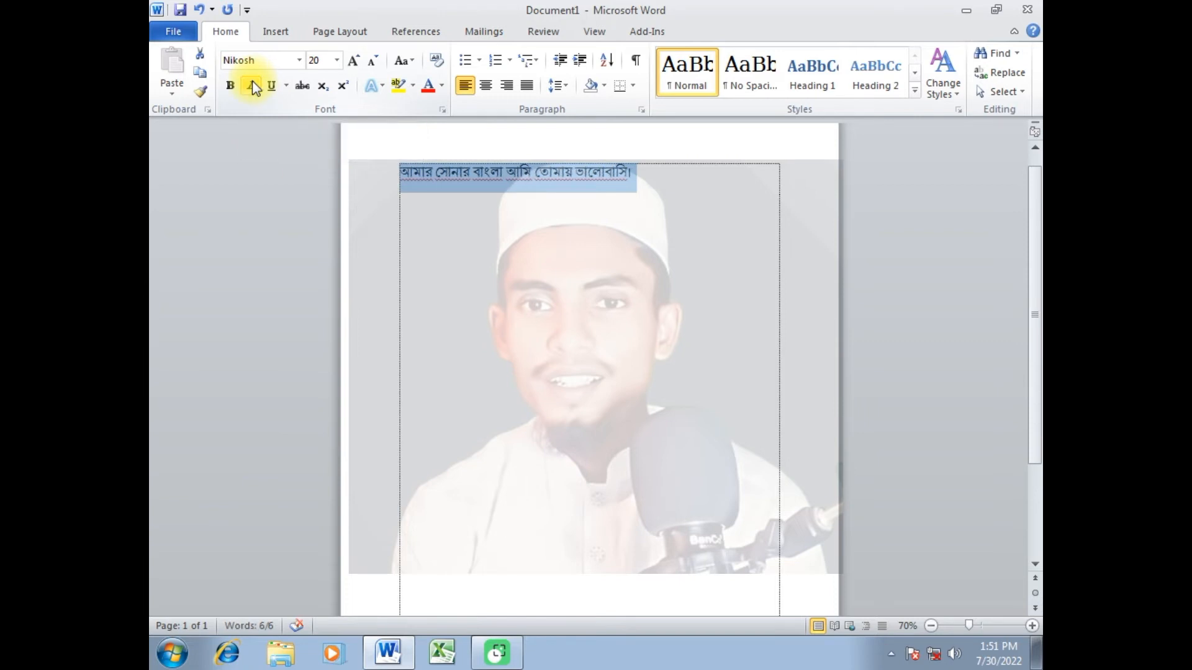
left_click(253, 85)
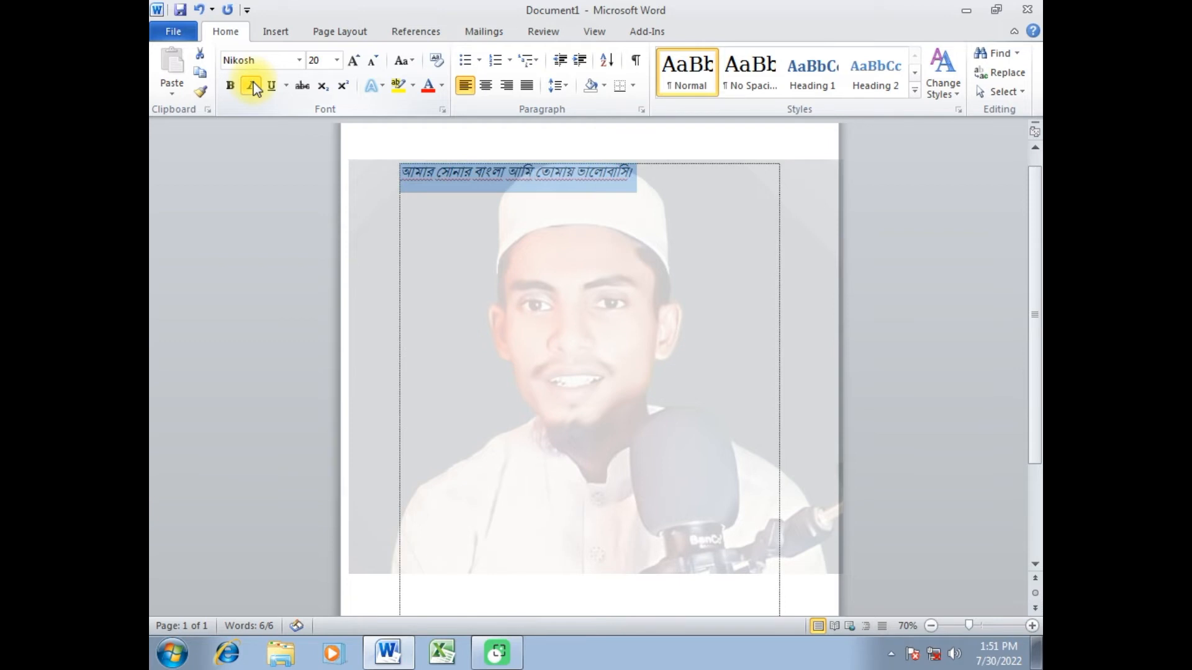
left_click(253, 86)
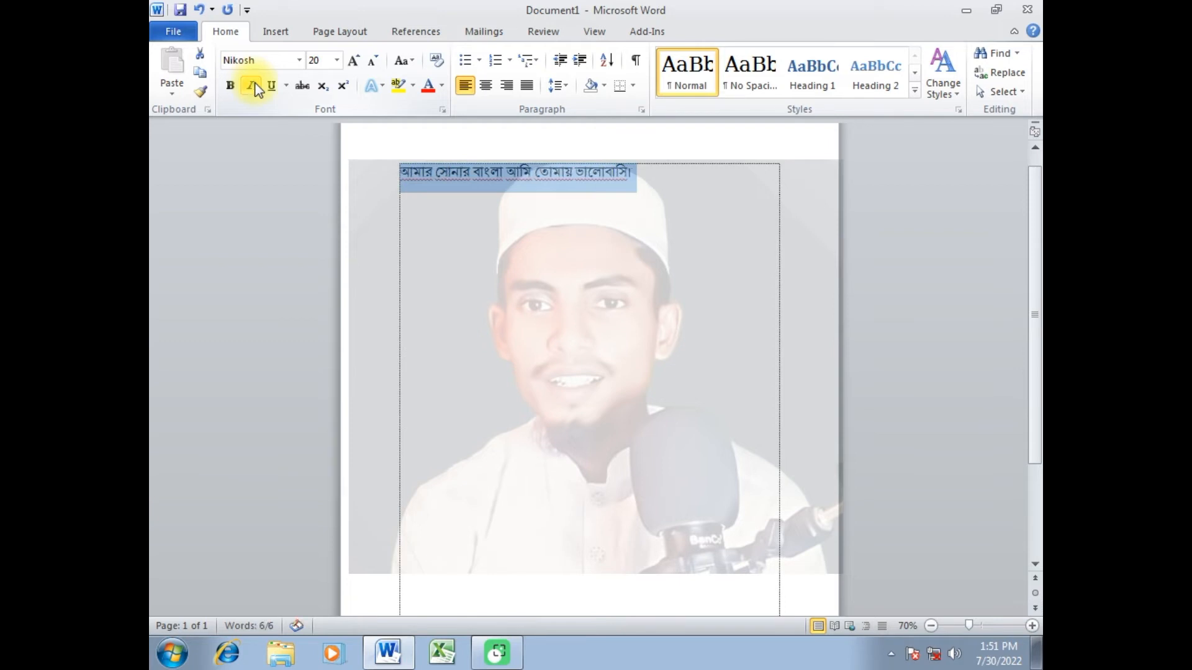
left_click(638, 326)
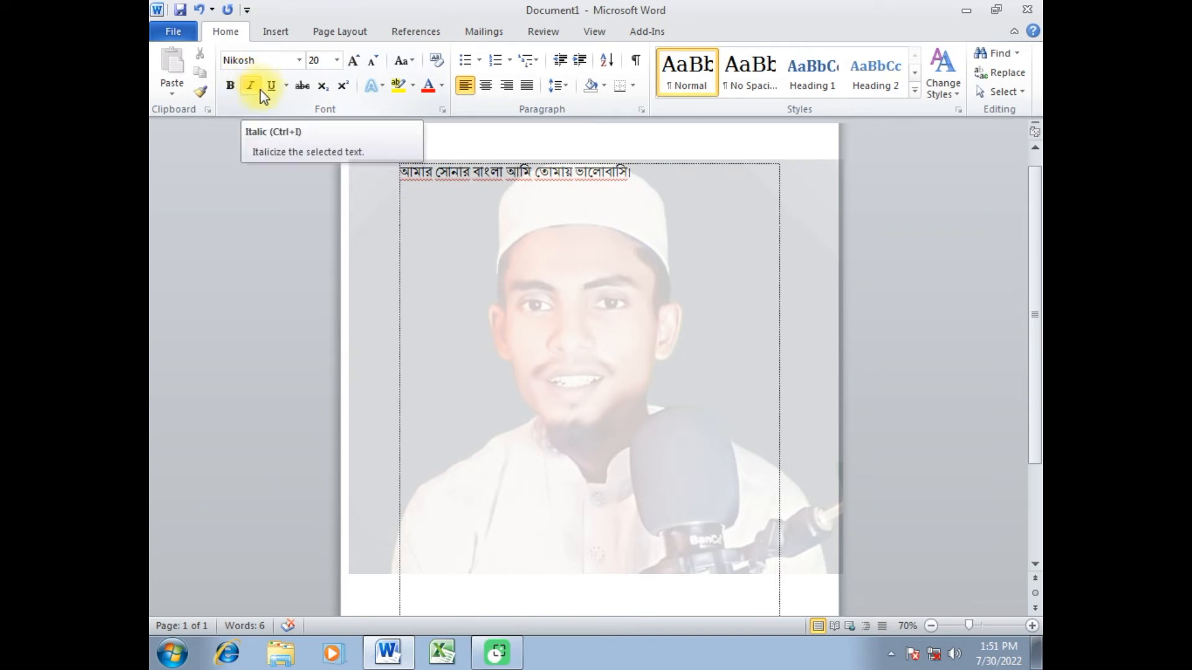
Apply both bold and italic to the whole Bengali sentence, and remove both formats again
left_click(231, 87)
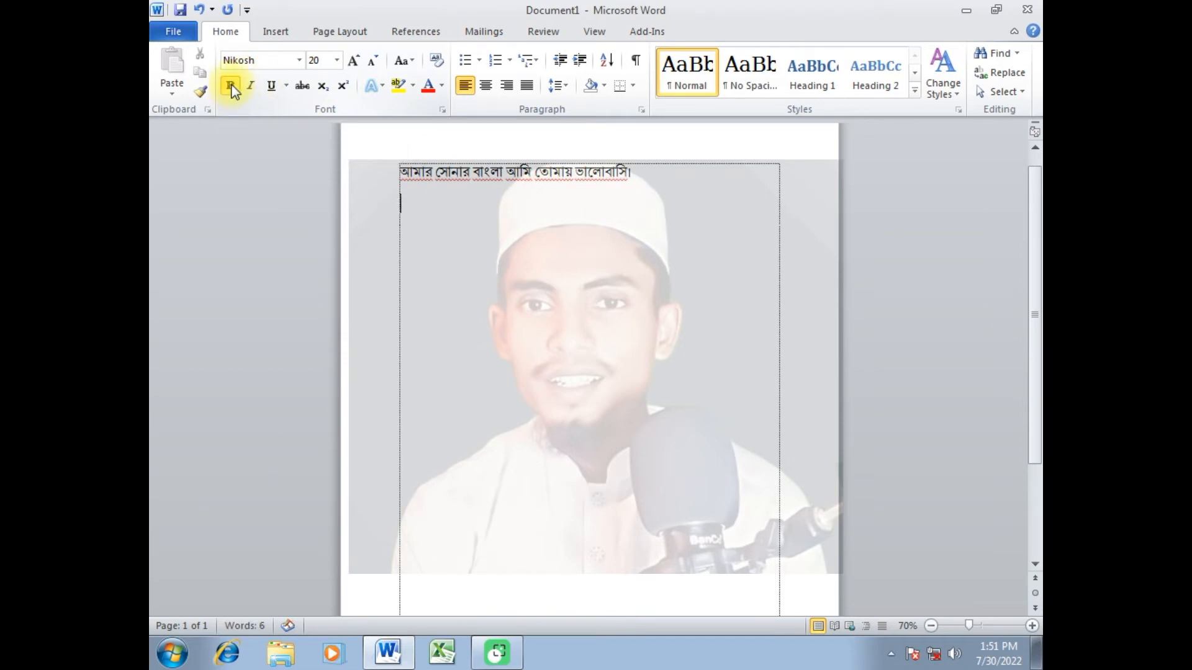
left_click_drag(402, 173, 612, 202)
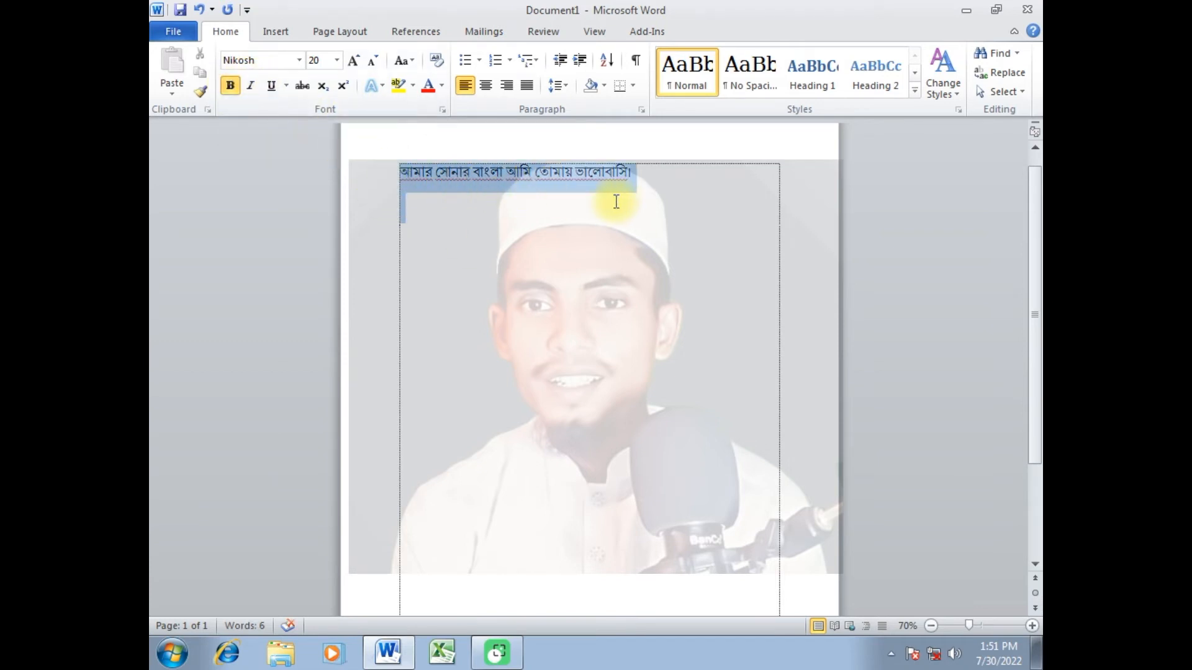
left_click(231, 87)
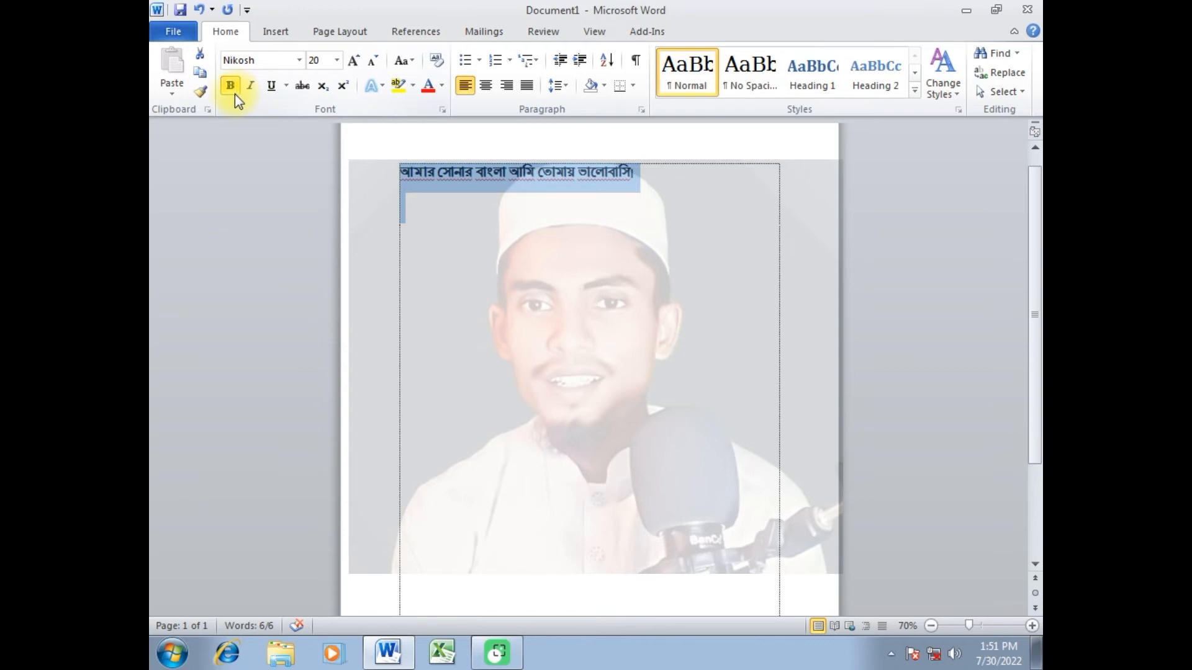
left_click(248, 88)
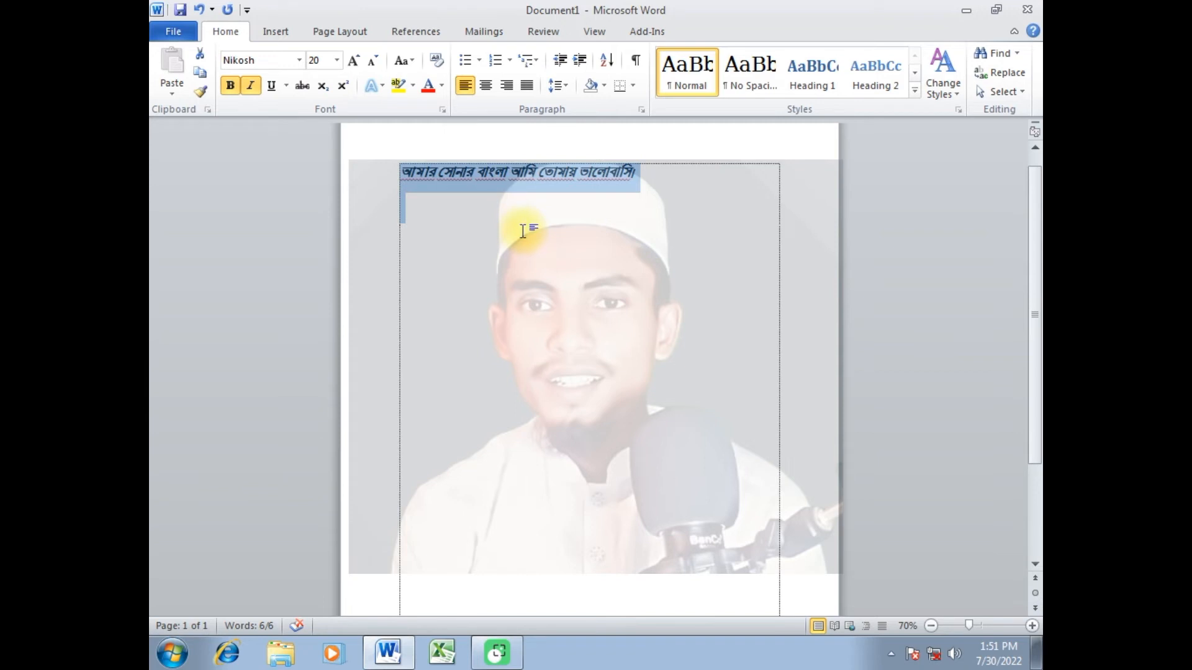
left_click(245, 85)
left_click(231, 85)
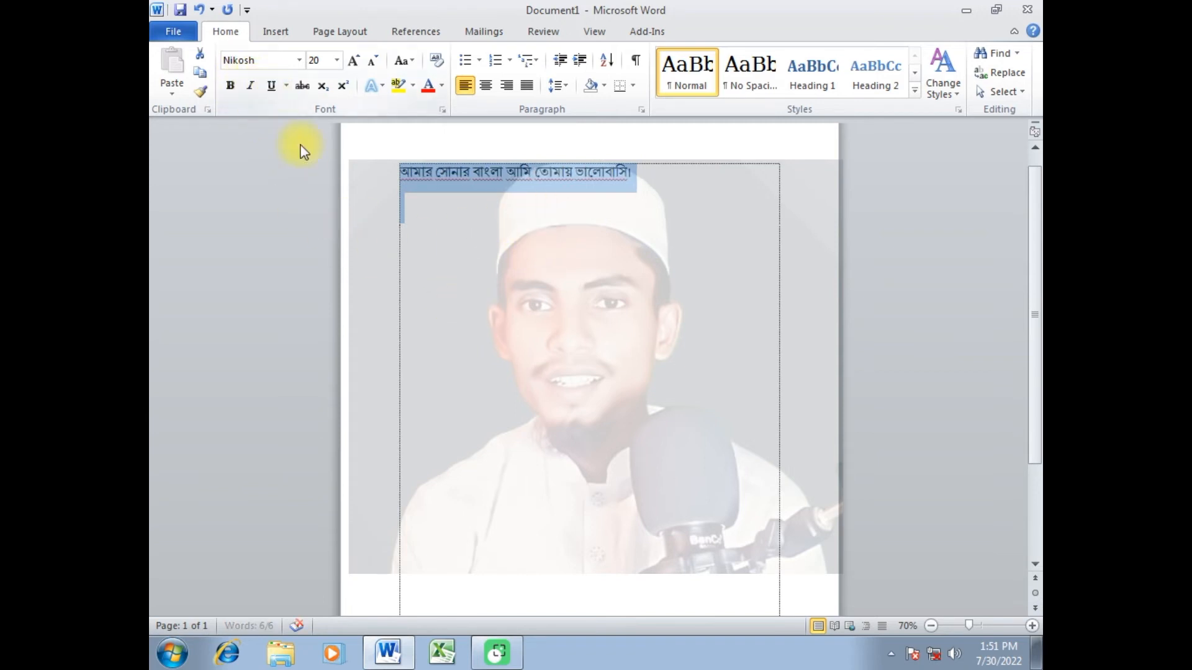
Deselect the Bengali sentence and look over the available underline styles and underline colours without applying any
left_click(540, 345)
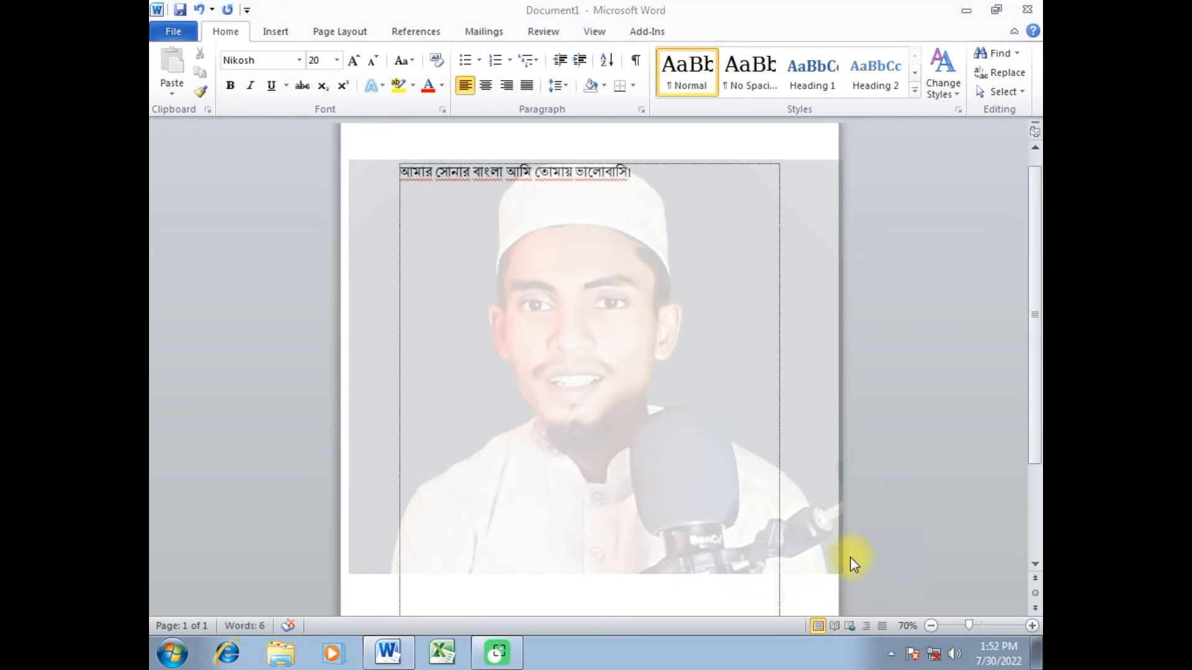
left_click(270, 85)
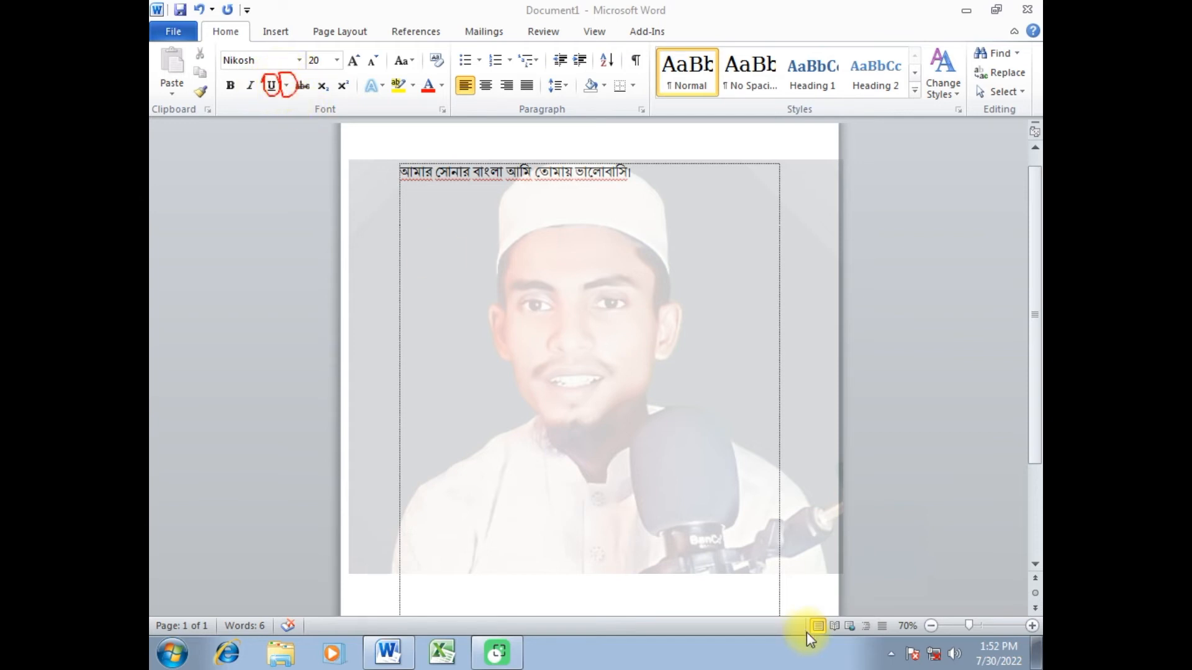
left_click(286, 86)
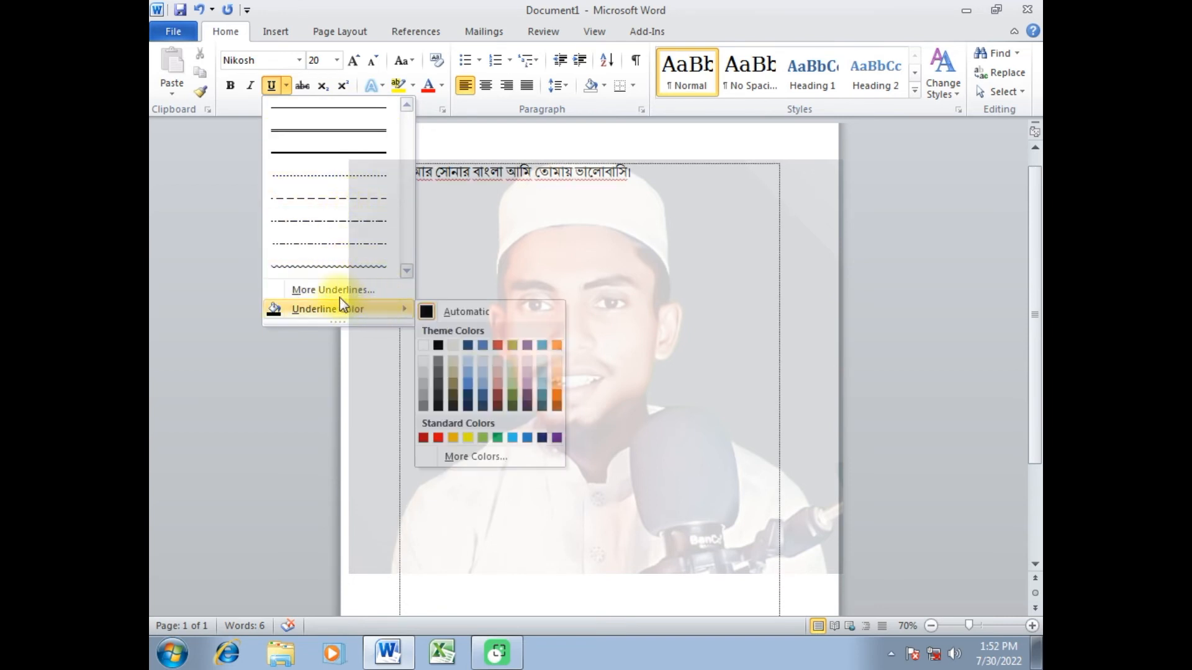
left_click(530, 221)
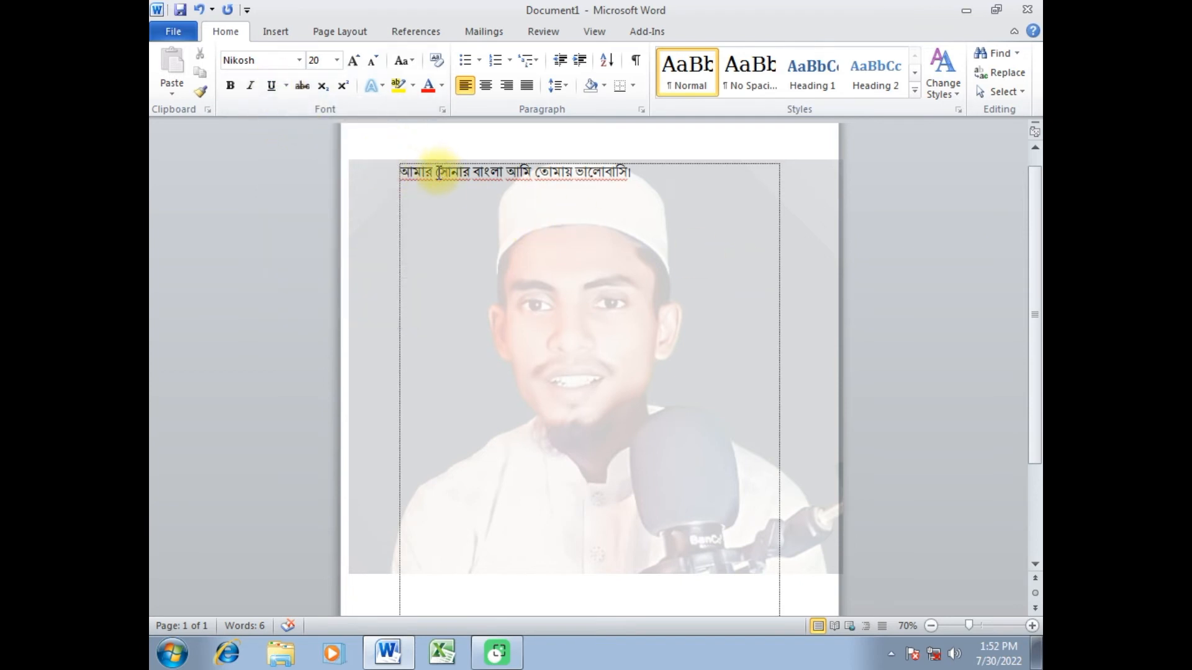
Underline the whole Bengali sentence with a single line, toggle the underline off and on again, and deselect the text
left_click_drag(401, 174, 666, 194)
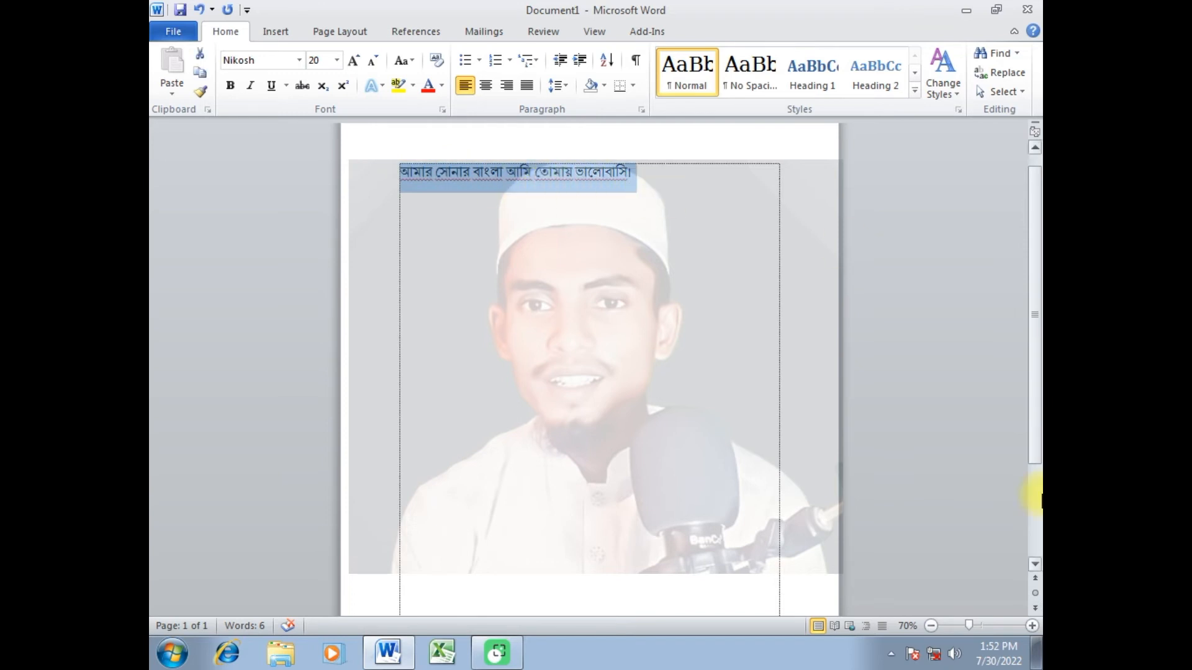
left_click(599, 255)
left_click_drag(652, 180, 379, 185)
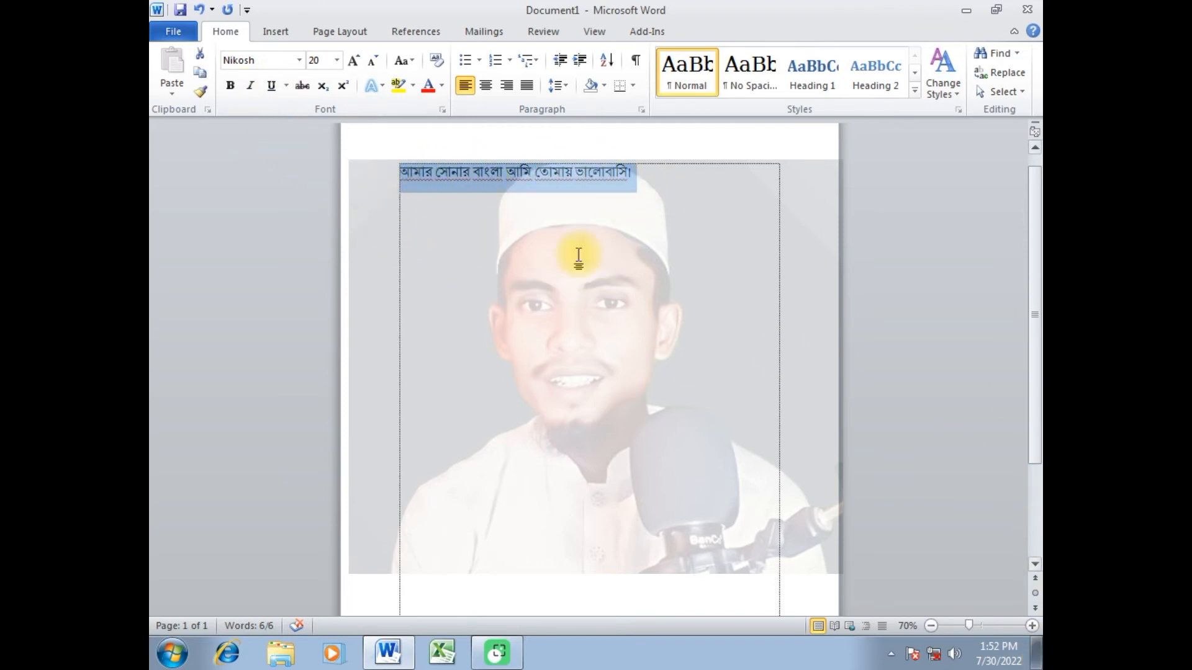
left_click(270, 87)
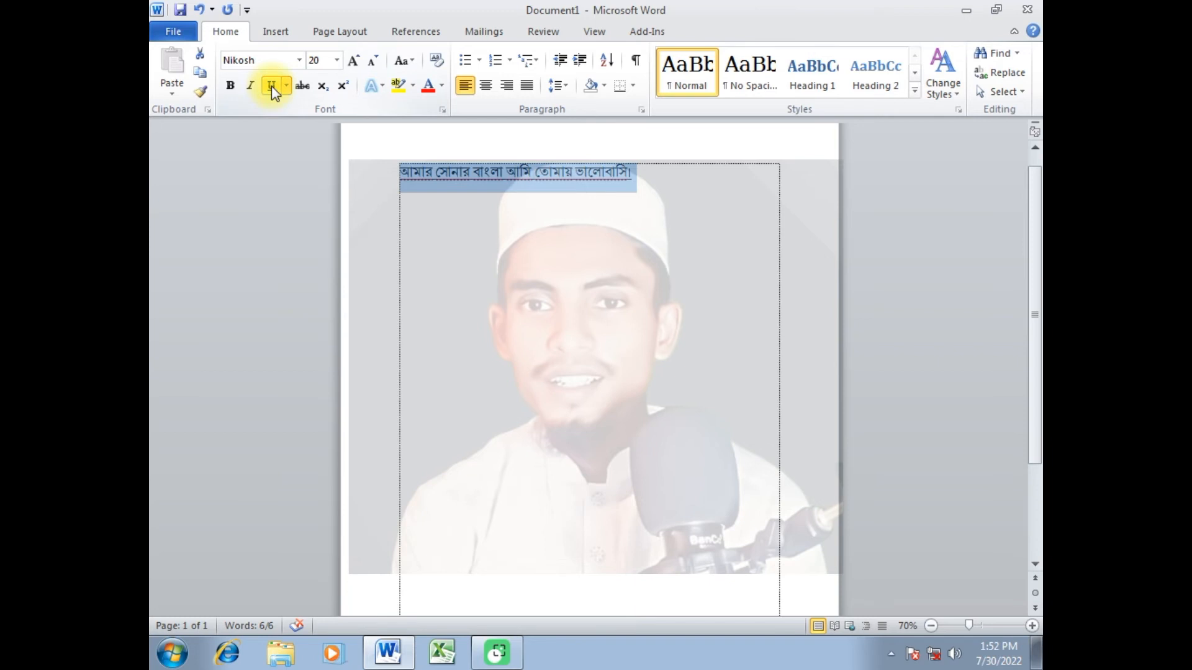
left_click(270, 85)
left_click(271, 88)
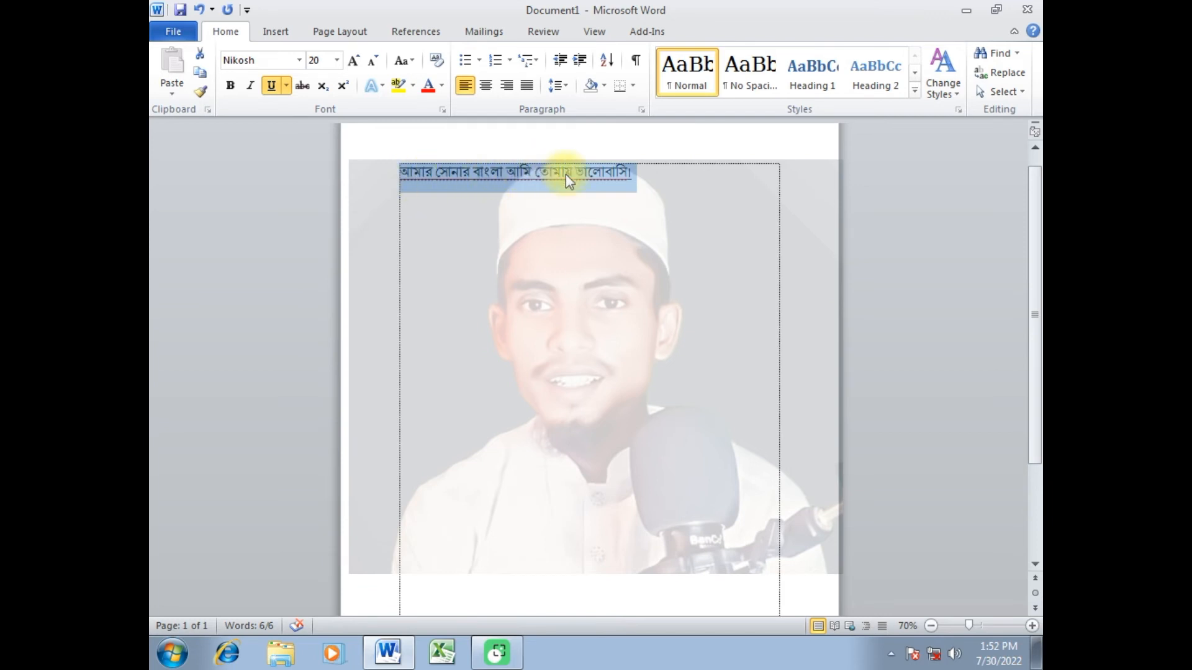
left_click(632, 188)
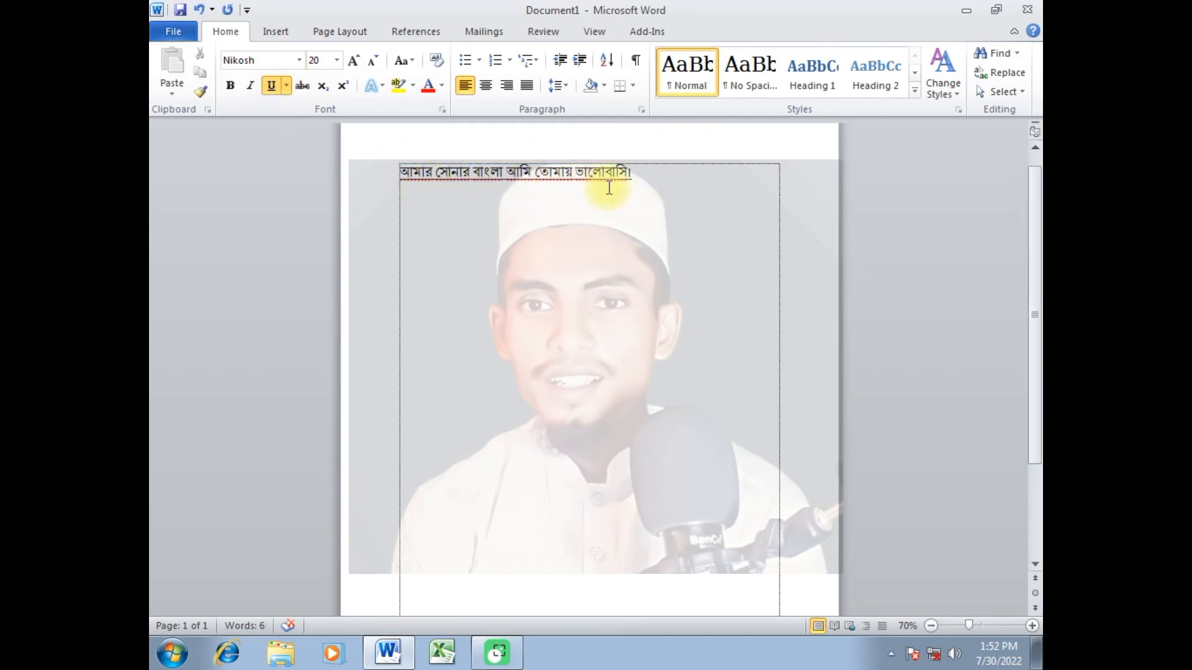
Preview the underline styles, including the wavy line, on the whole Bengali sentence without applying one
left_click_drag(641, 175, 373, 186)
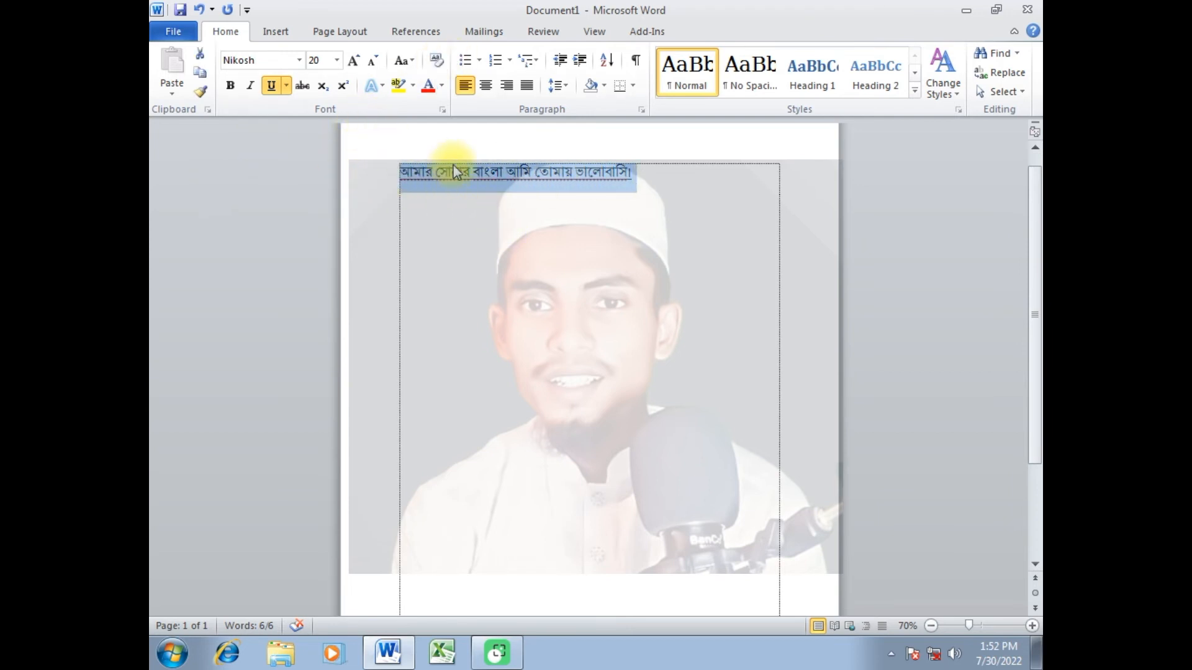
left_click(288, 87)
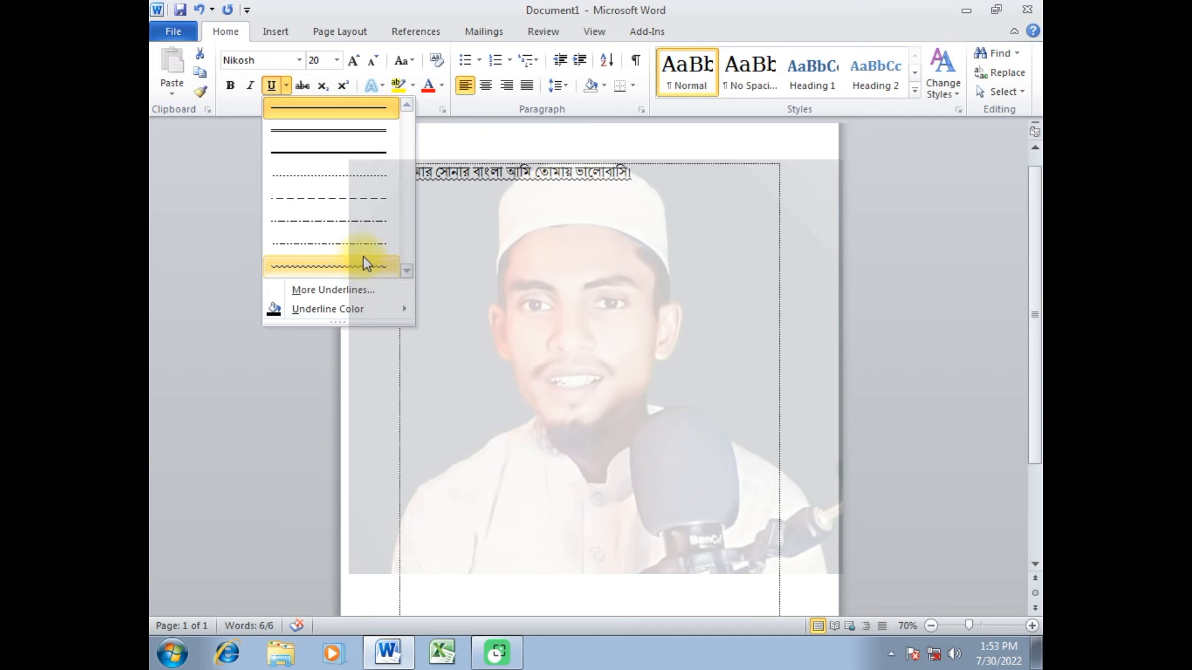
left_click(860, 614)
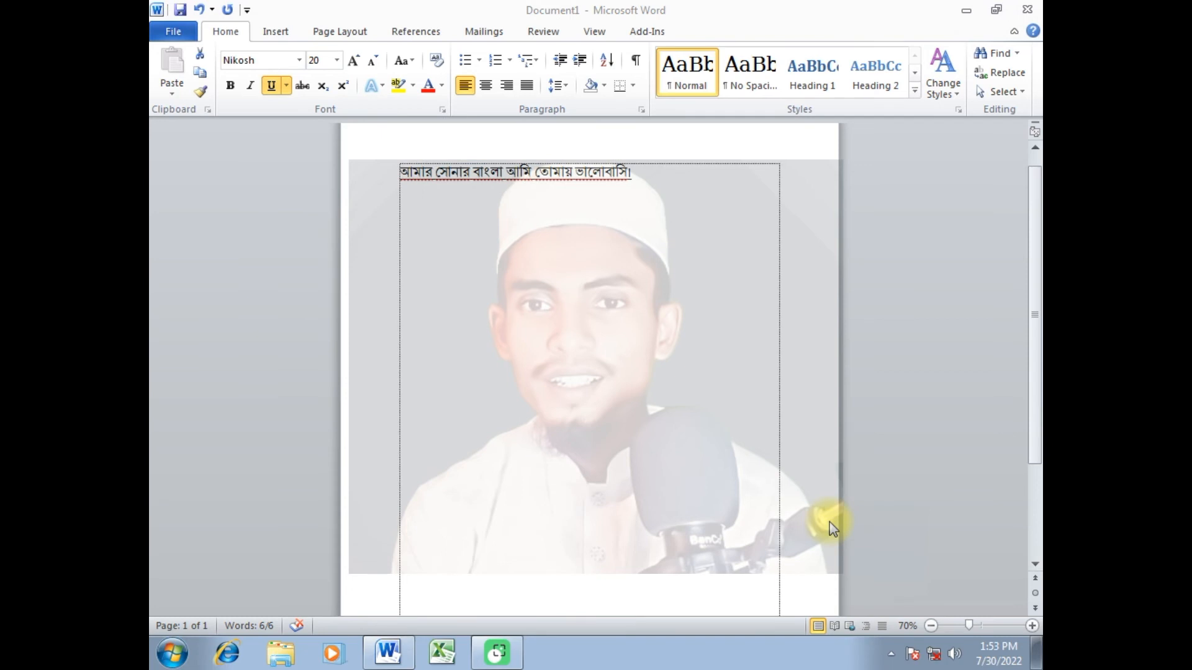
mouse_move(390, 153)
left_mouse_down()
mouse_move(618, 155)
mouse_move(575, 200)
mouse_move(413, 192)
mouse_move(419, 152)
left_mouse_up()
left_click(859, 630)
Apply the double underline style to the whole Bengali sentence
key("ctrl+a")
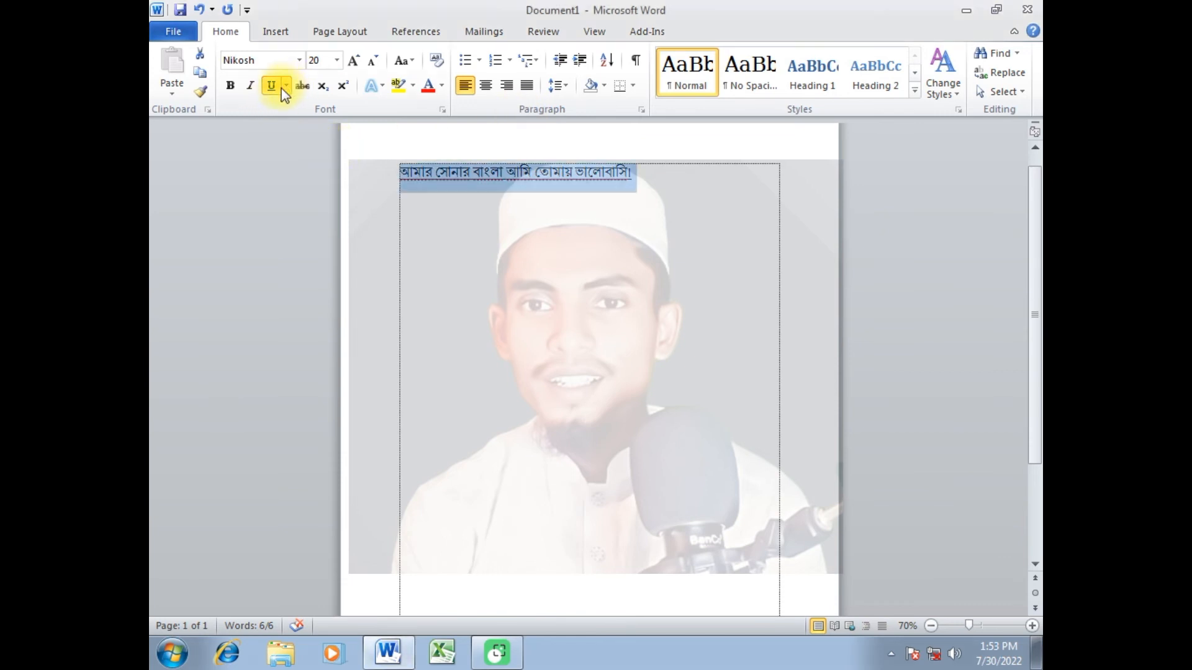
left_click(286, 85)
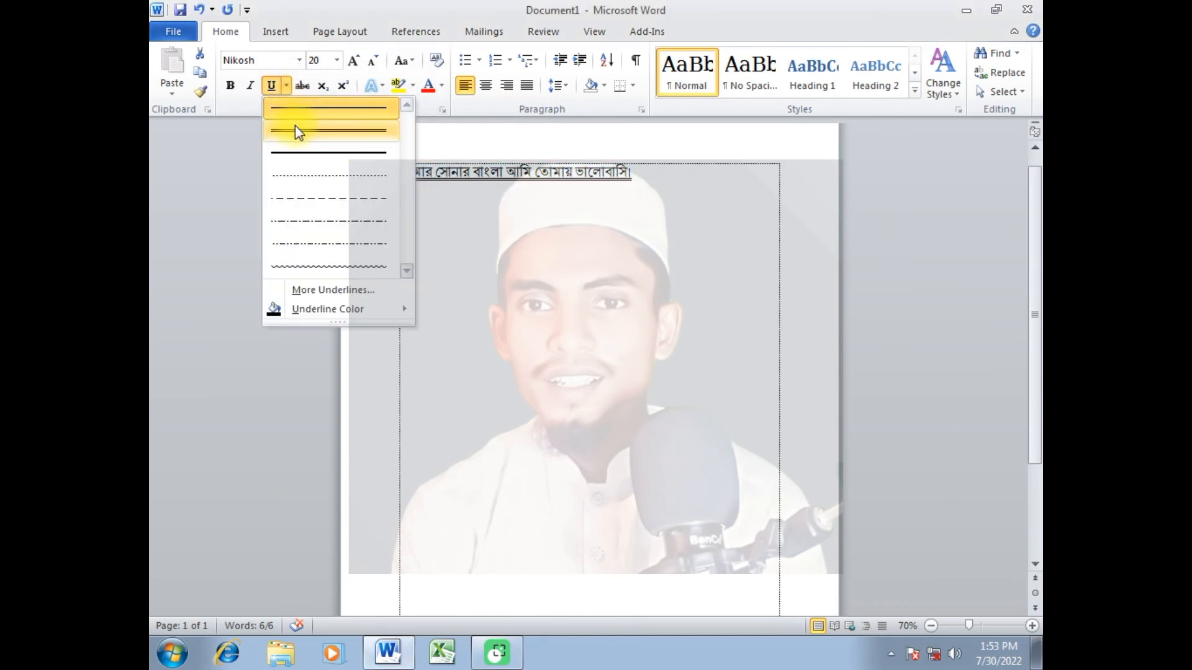
left_click(296, 125)
Preview other underline styles and underline colours on the Bengali sentence without applying them, and deselect the text
left_click(286, 86)
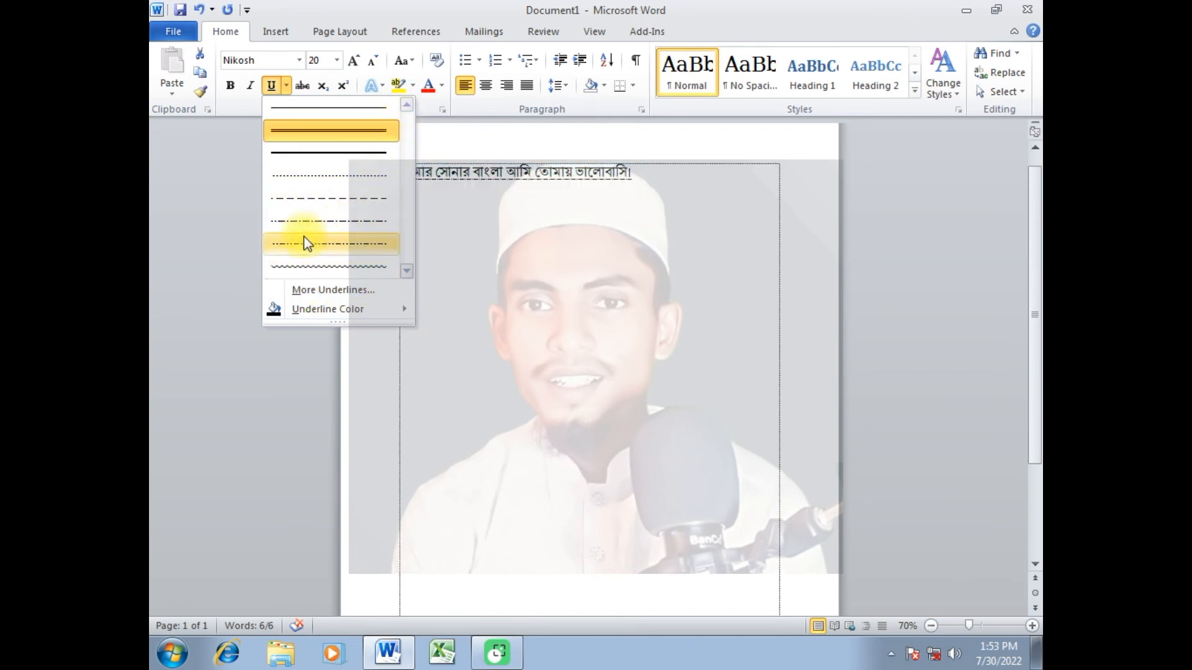
mouse_move(308, 310)
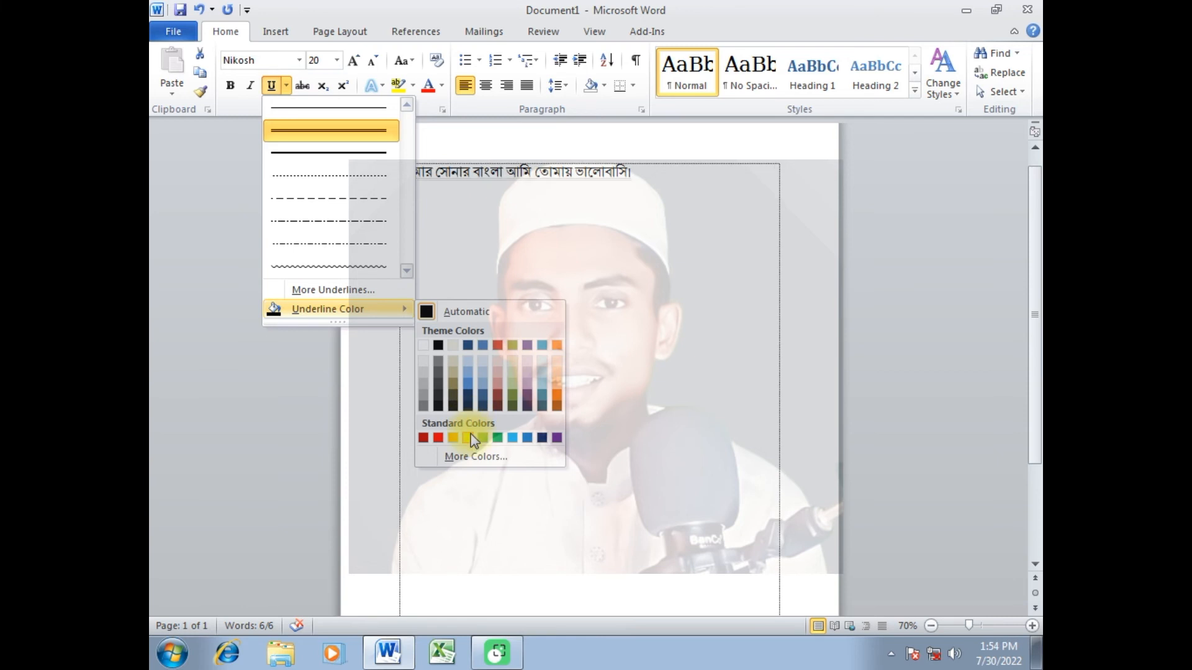
left_click(487, 243)
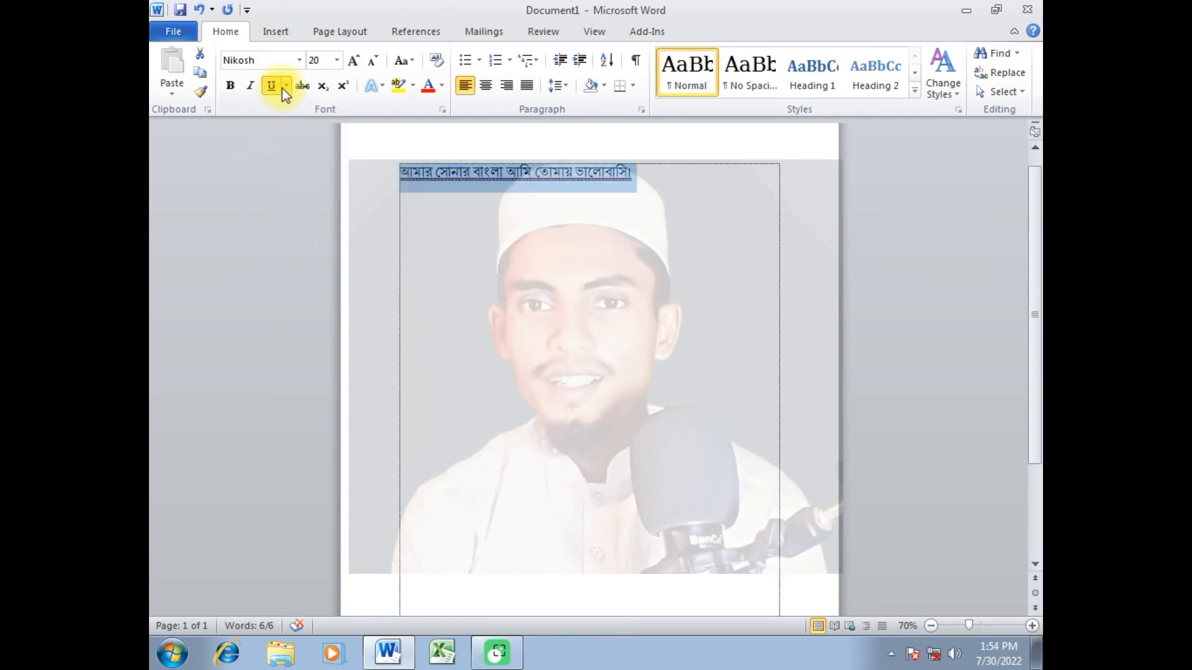
left_click(415, 285)
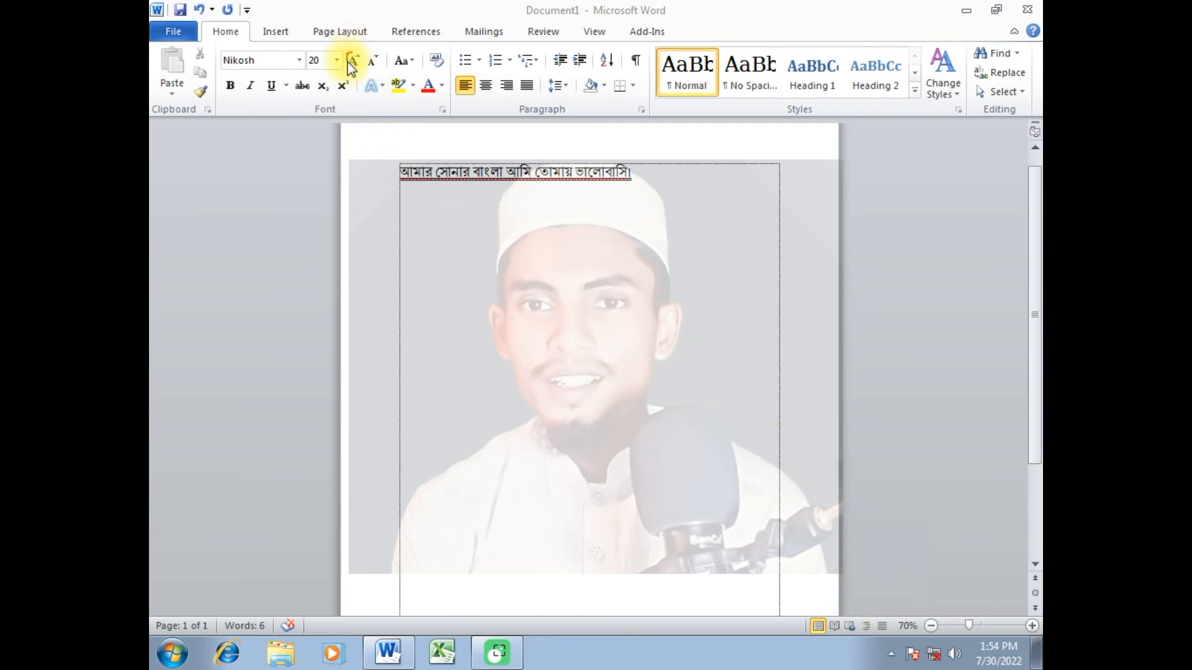
Enlarge the whole Bengali sentence with Grow Font until its font size is 110
mouse_move(378, 57)
left_mouse_down()
mouse_move(371, 73)
mouse_move(390, 37)
mouse_move(359, 55)
left_mouse_up()
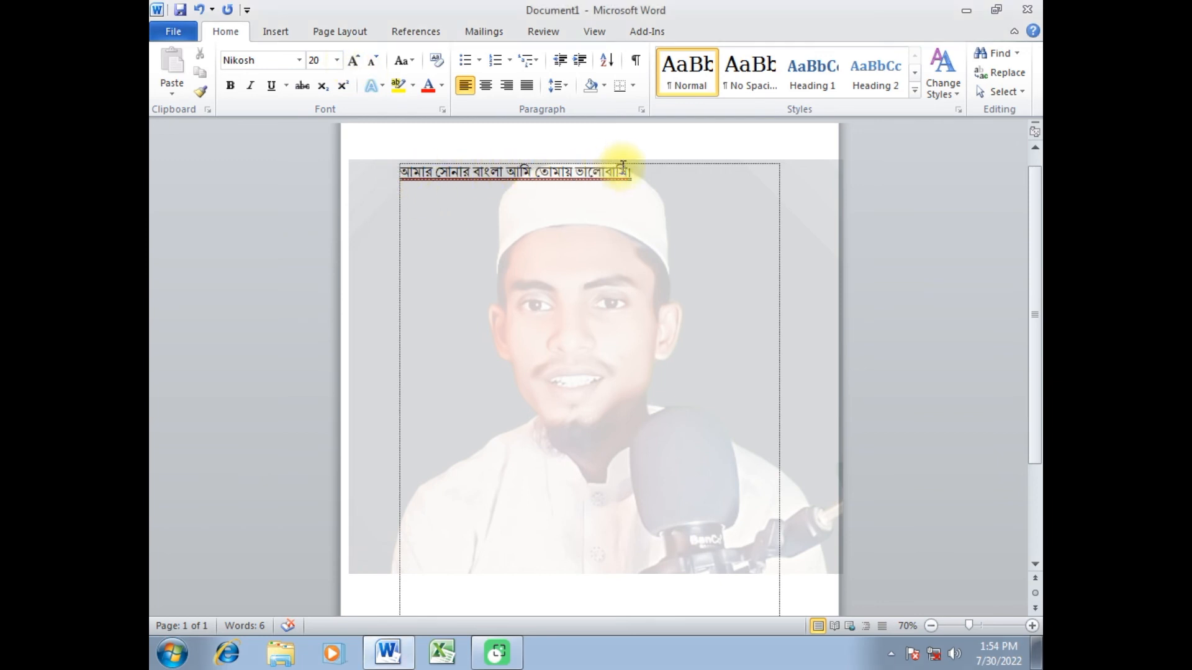
left_click_drag(638, 169, 426, 187)
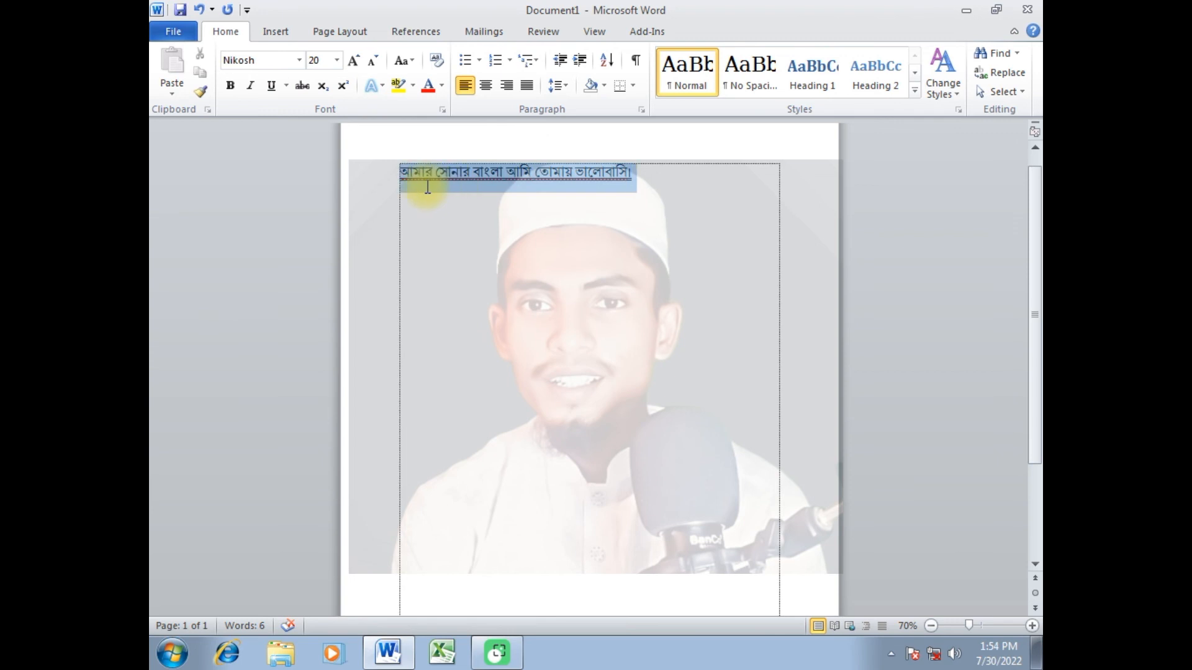
left_click(355, 62)
left_click(355, 62)
left_click(355, 62)
left_click(355, 62)
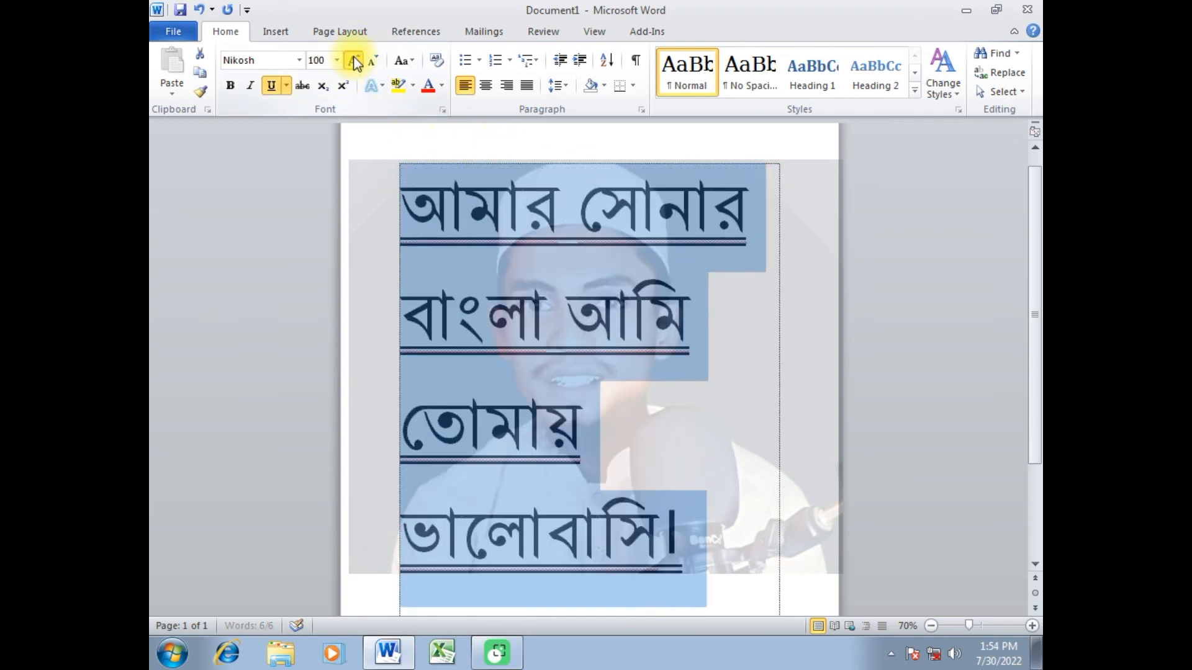
left_click(355, 62)
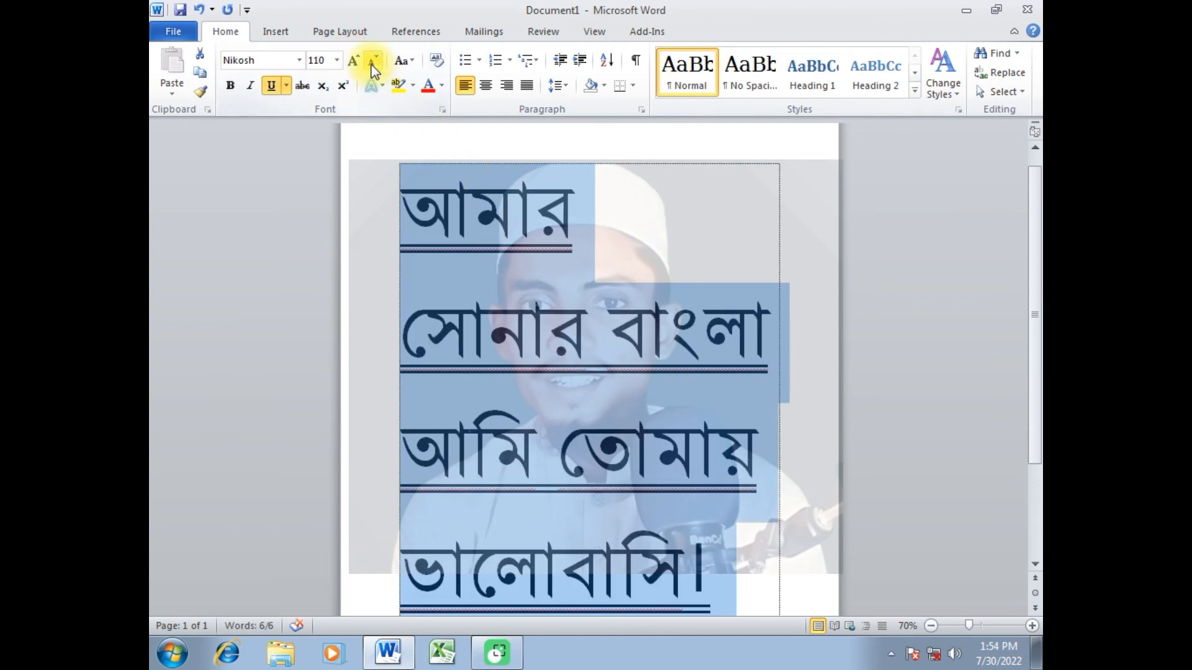
Reduce the whole Bengali sentence with Shrink Font until its font size is 24
left_click(374, 64)
left_click(375, 65)
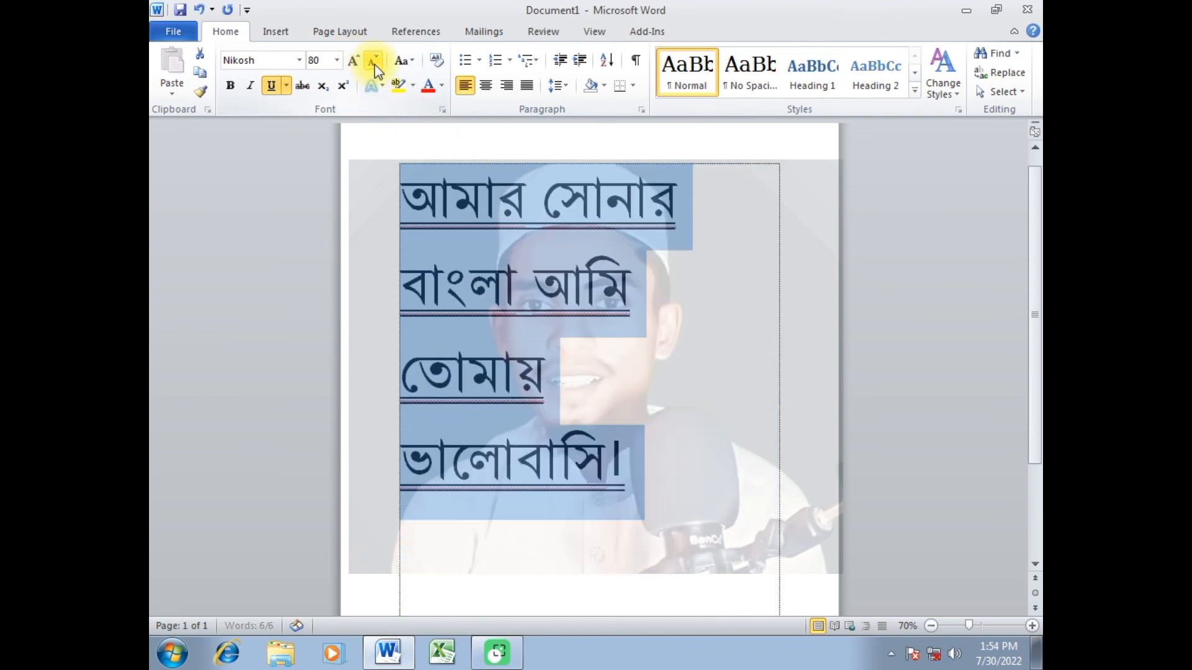
left_click(374, 64)
left_click(375, 64)
left_click(374, 65)
left_click(374, 65)
left_click(375, 65)
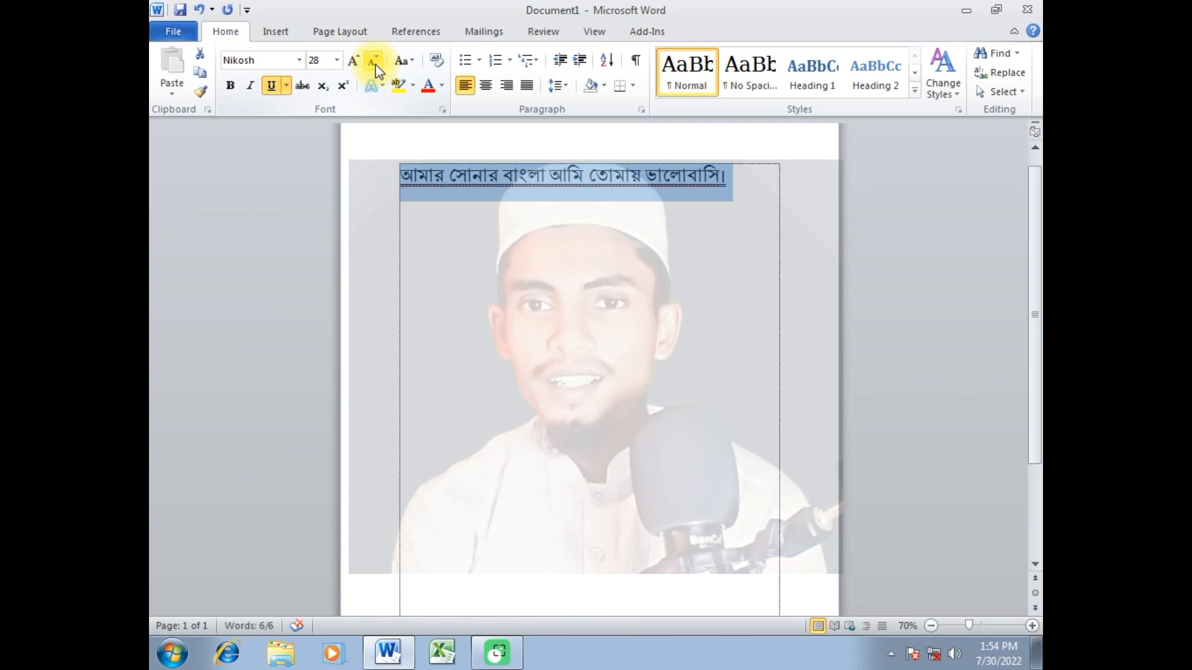
left_click(374, 62)
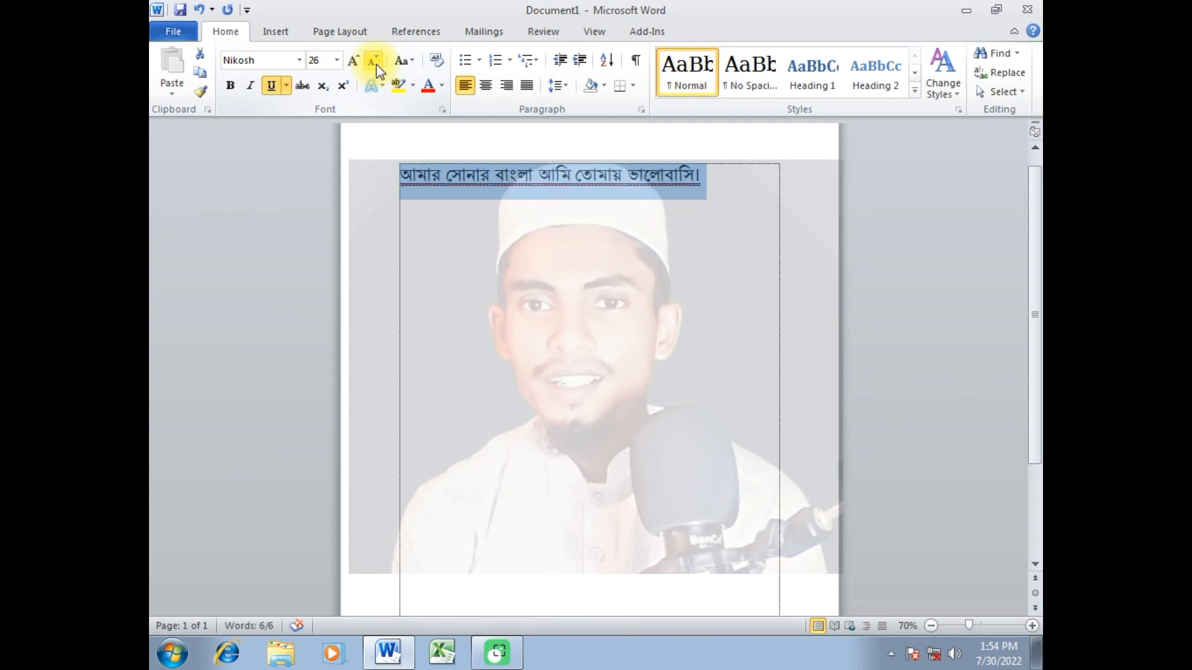
left_click(375, 63)
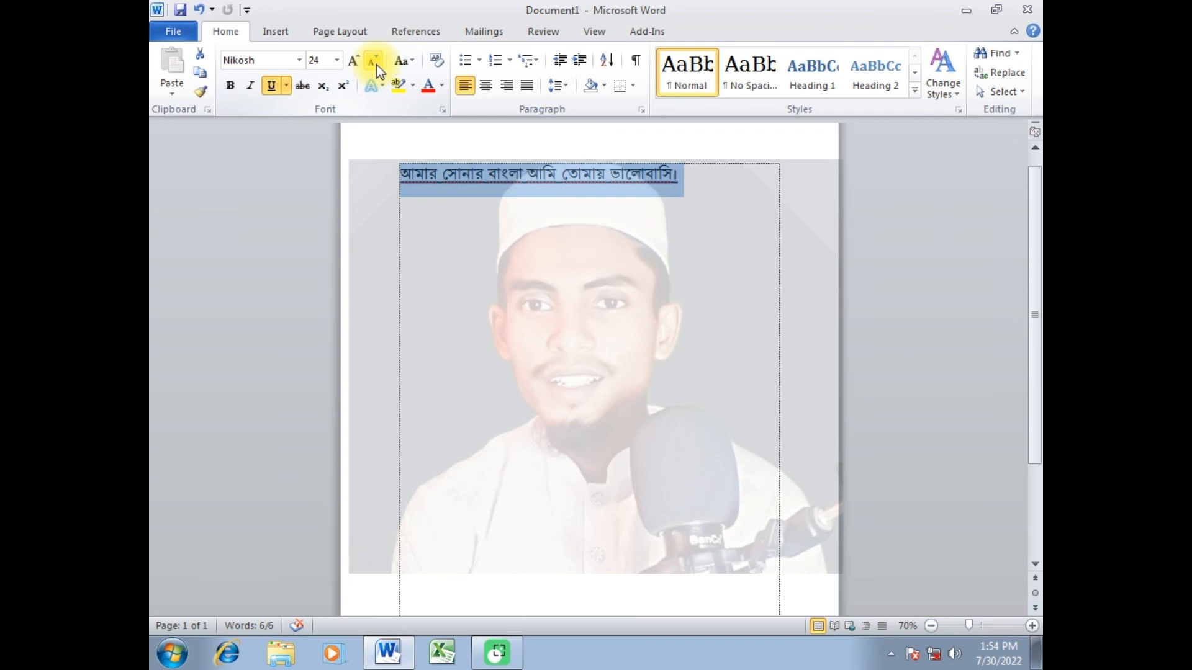
Grow the sentence's font by several increments and shrink it back down to size 26
left_click(354, 62)
left_click(354, 62)
left_click(355, 63)
left_click(374, 62)
left_click(375, 62)
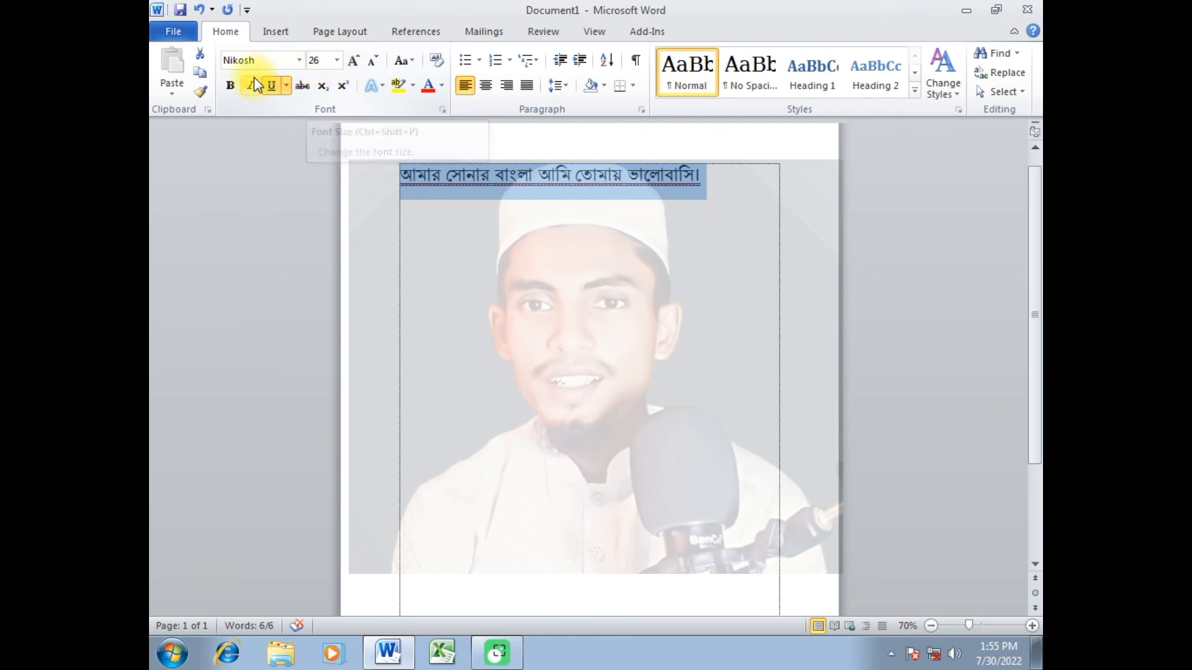
Apply bold and italic to the double-underlined Bengali sentence
left_click(234, 92)
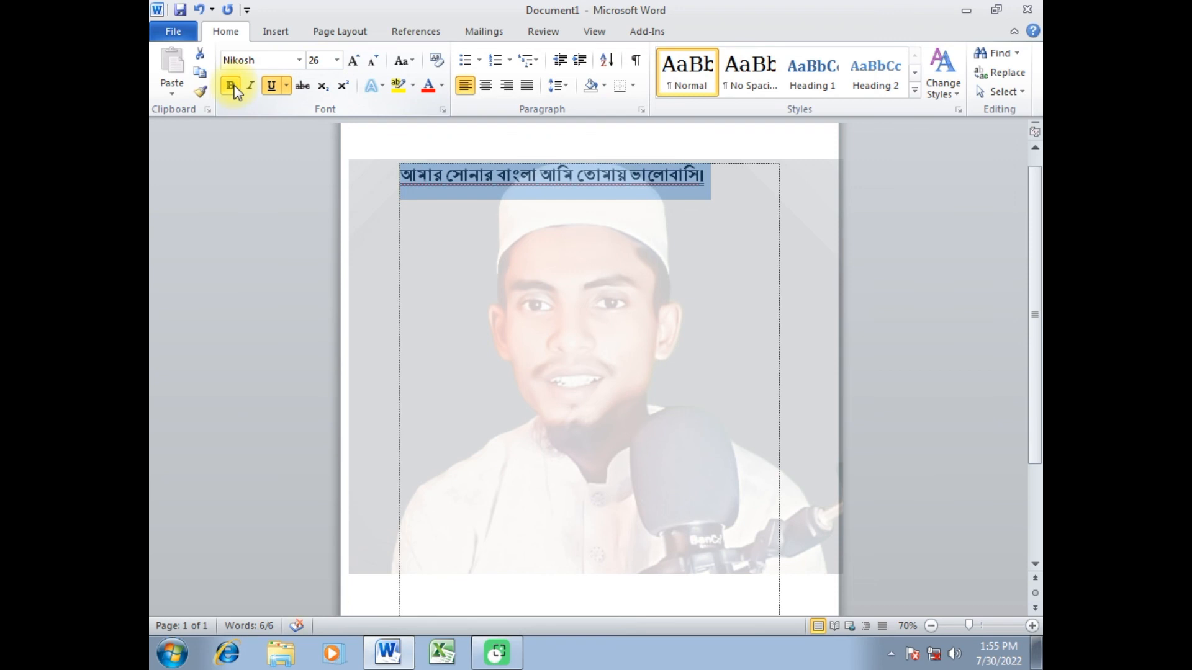
left_click(250, 84)
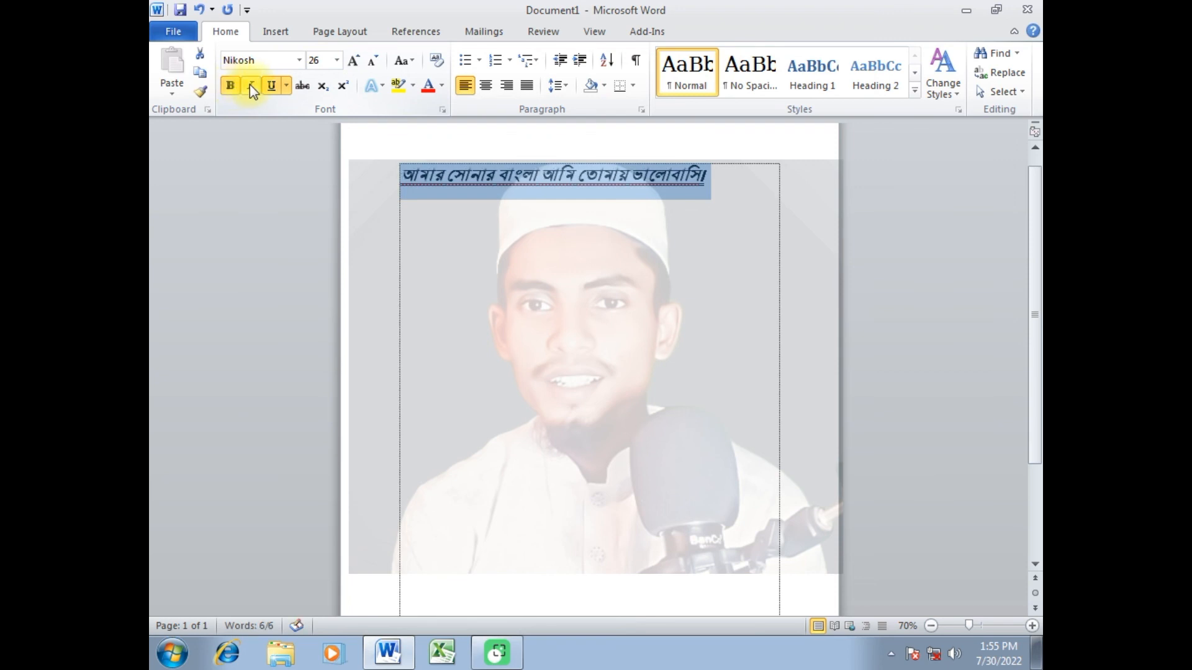
left_click(270, 92)
Grow the formatted sentence's font to 36, shrink it back to 26, and deselect the text
left_click(353, 61)
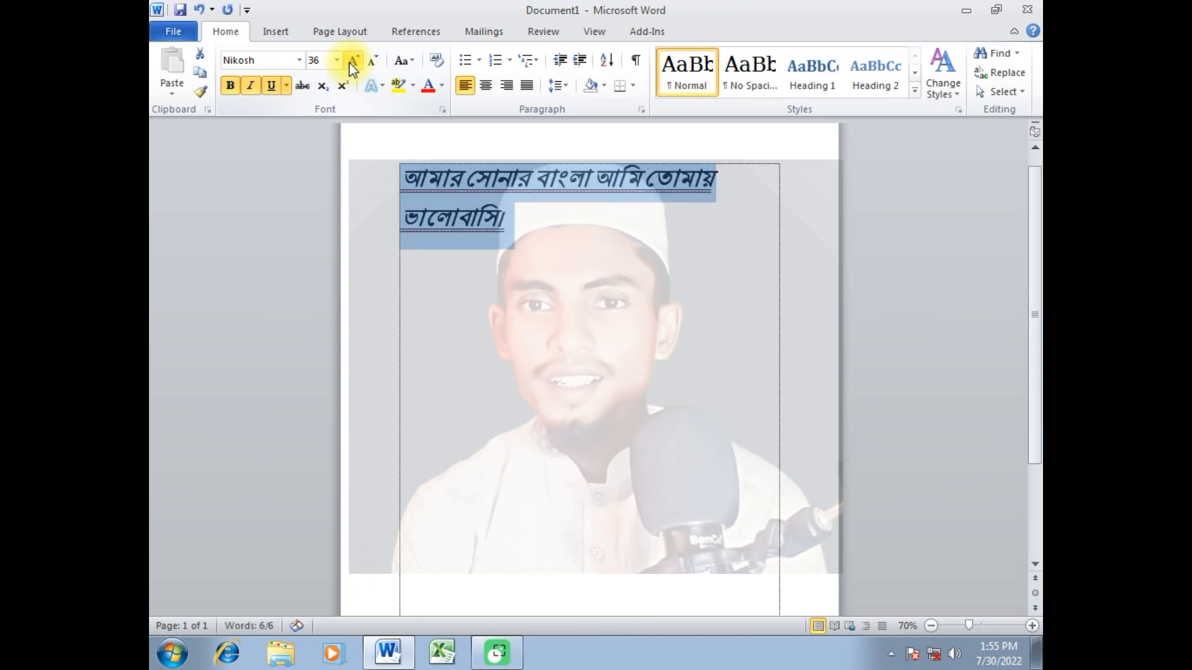
left_click(372, 62)
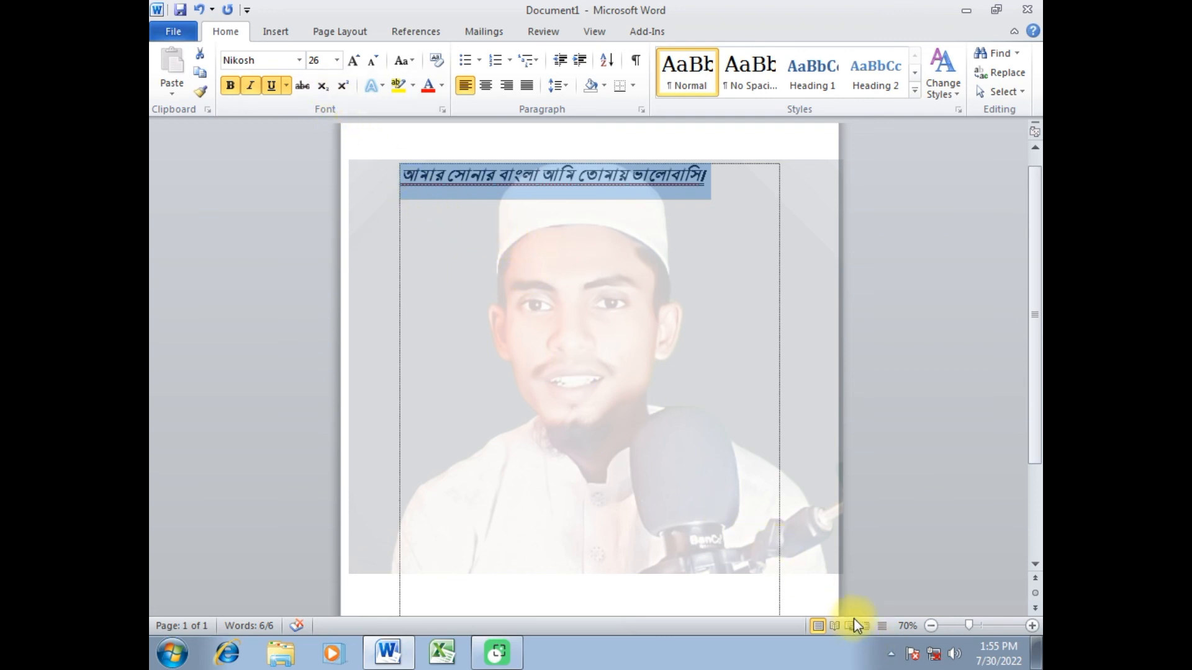
left_click(823, 553)
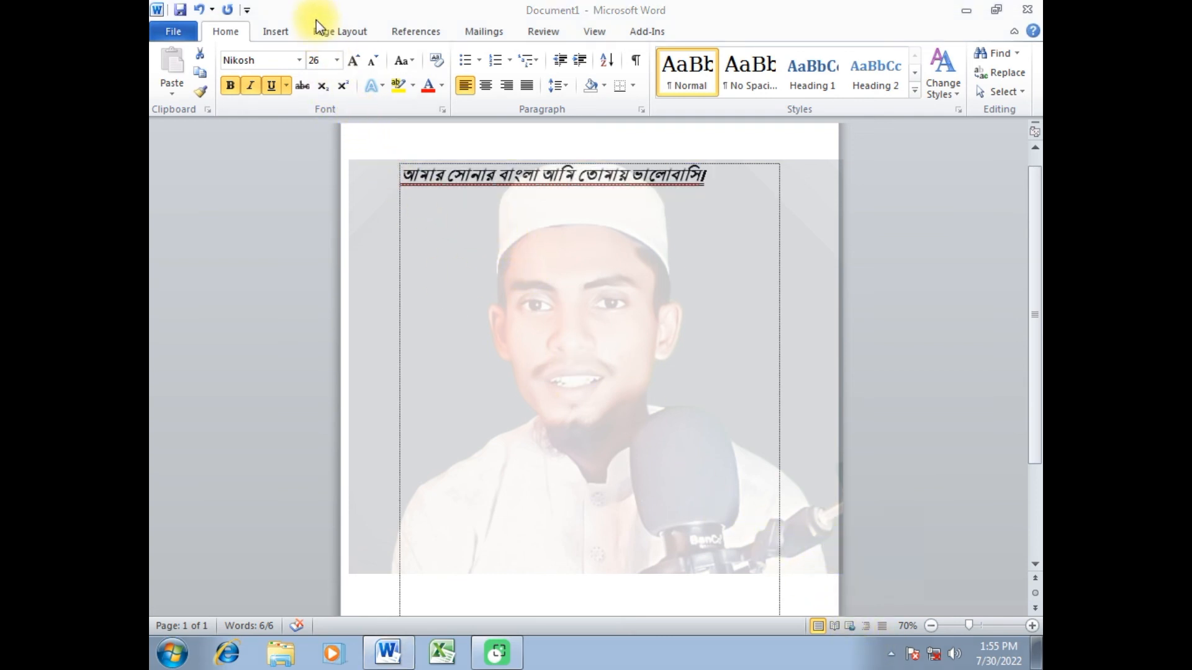
mouse_move(316, 12)
left_mouse_down()
mouse_move(334, 102)
mouse_move(531, 112)
left_mouse_up()
left_click_drag(316, 12, 514, 18)
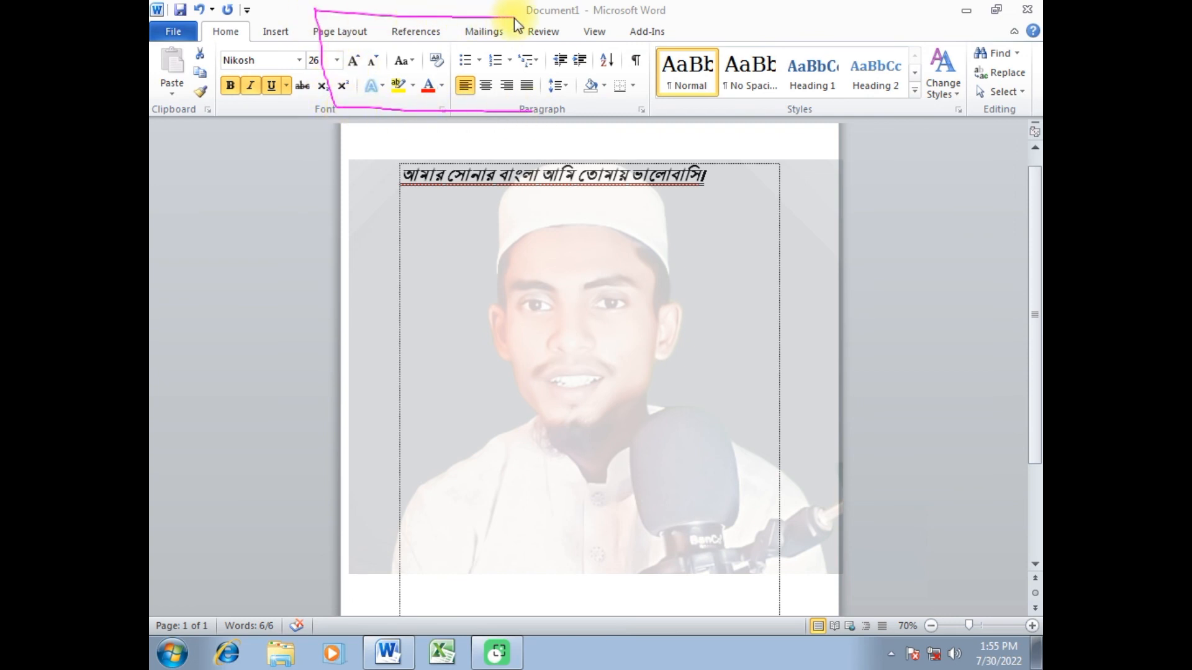